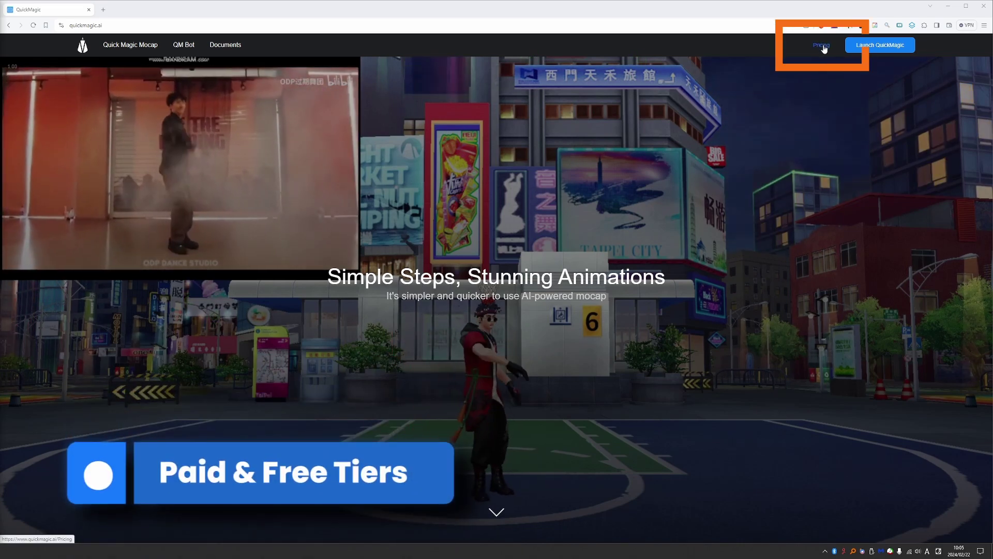
Open the Pricing page, whose Free tier offers 50 V Coins, 30-second extraction and FBX.
click(822, 45)
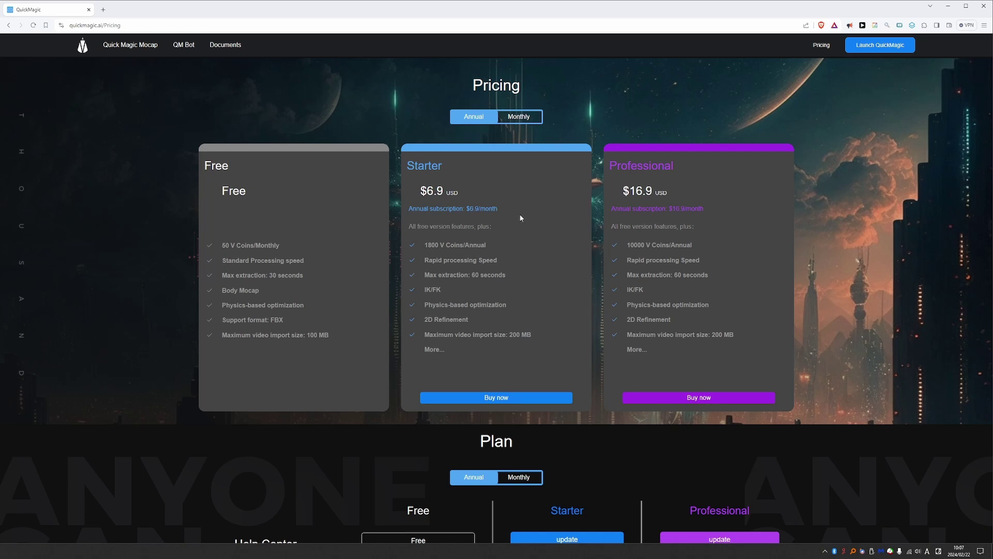
Log in to the QuickMagic account to reach the AIGC page with the example dance clips.
click(885, 46)
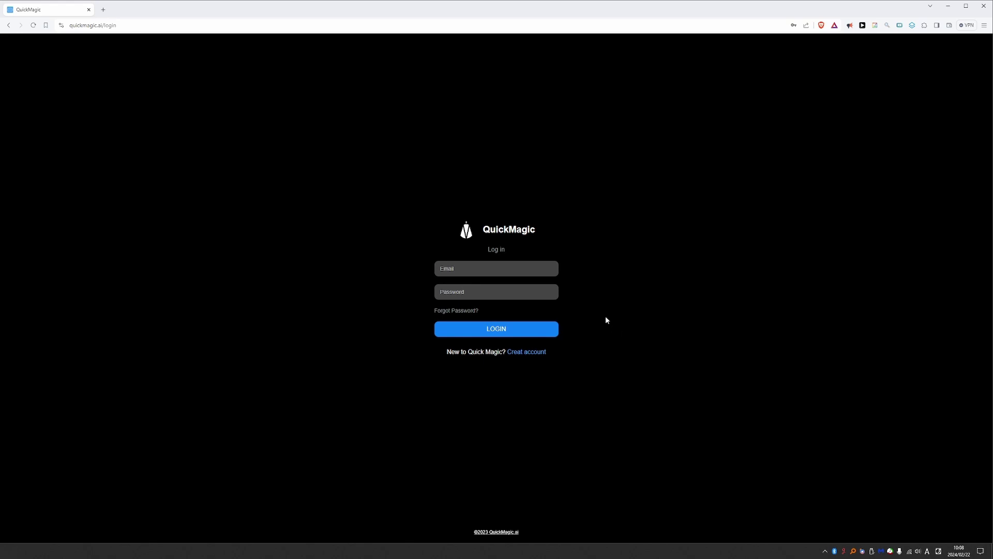
click(520, 327)
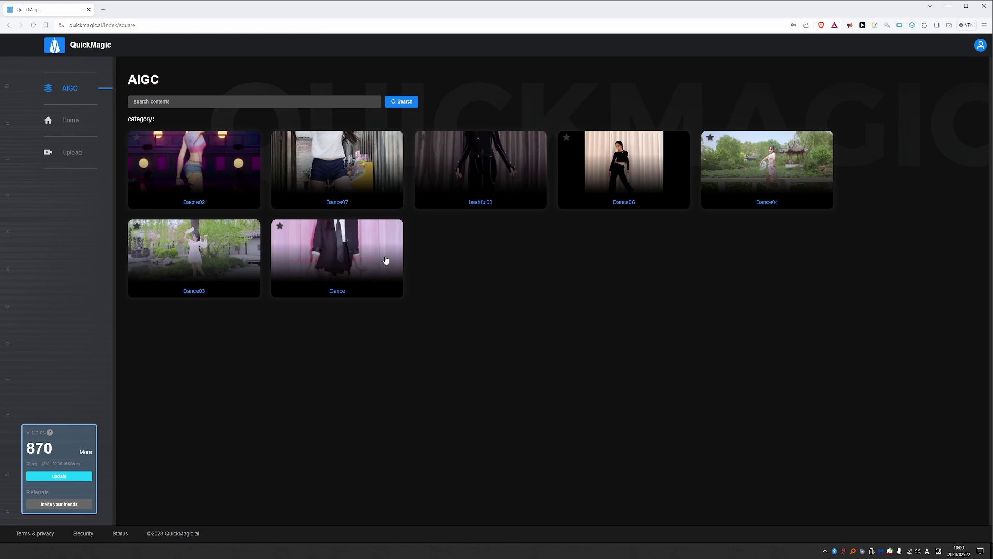
click(335, 153)
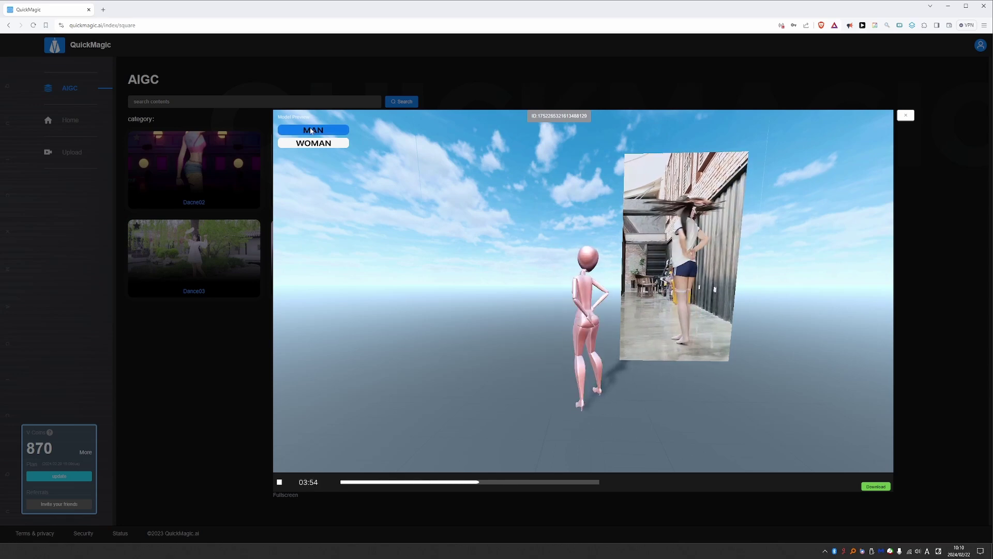
click(314, 129)
click(314, 143)
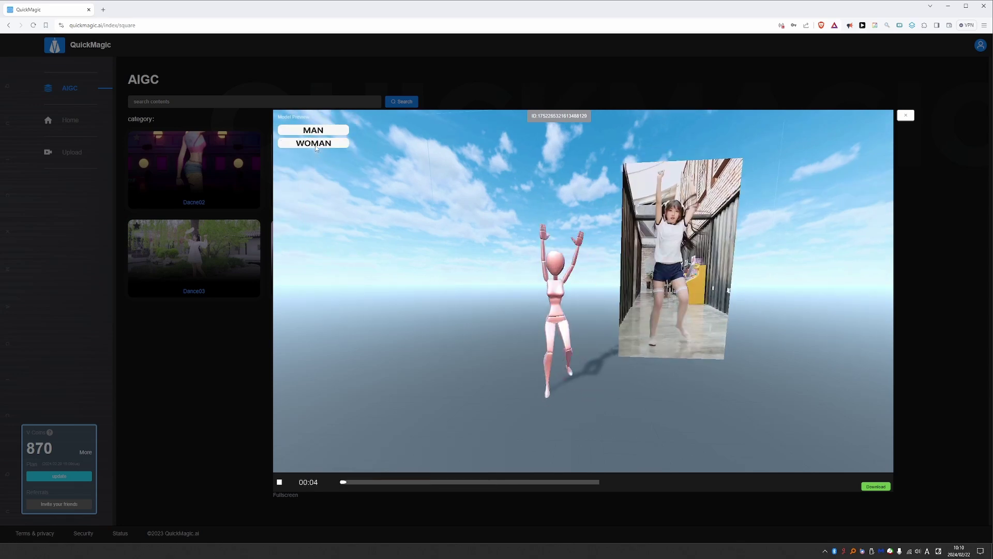
click(877, 487)
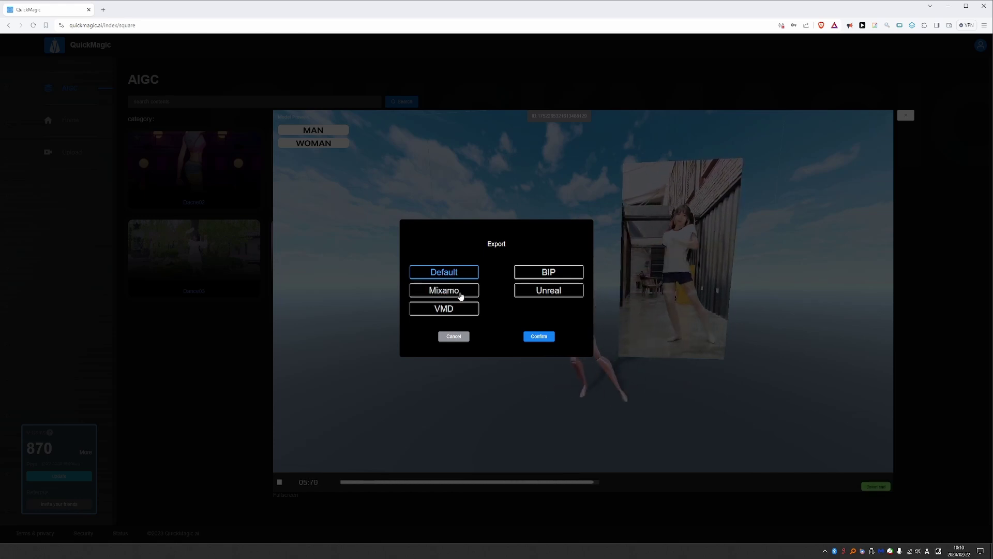
click(560, 290)
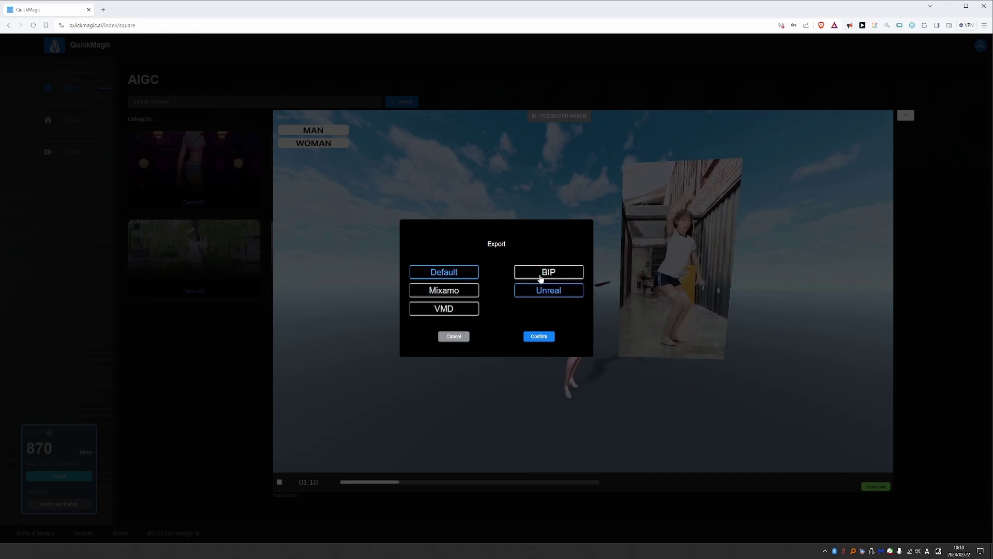
click(454, 336)
key(Escape)
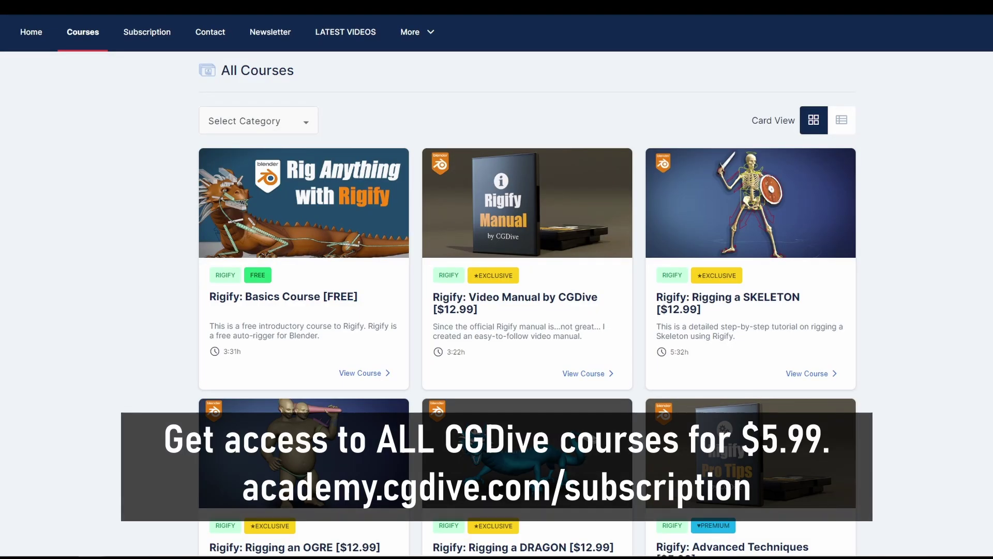
scroll(528, 304, down, 2)
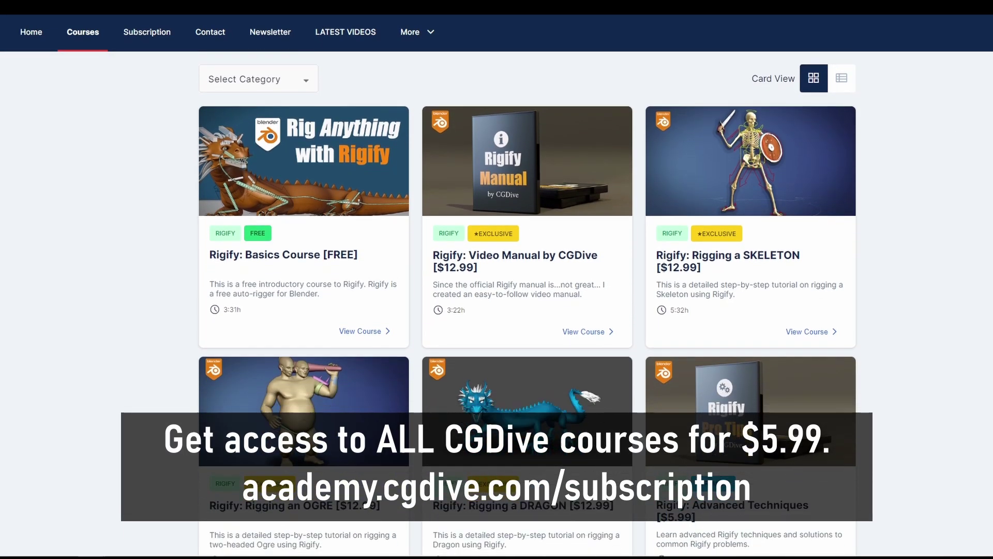
scroll(528, 304, down, 3)
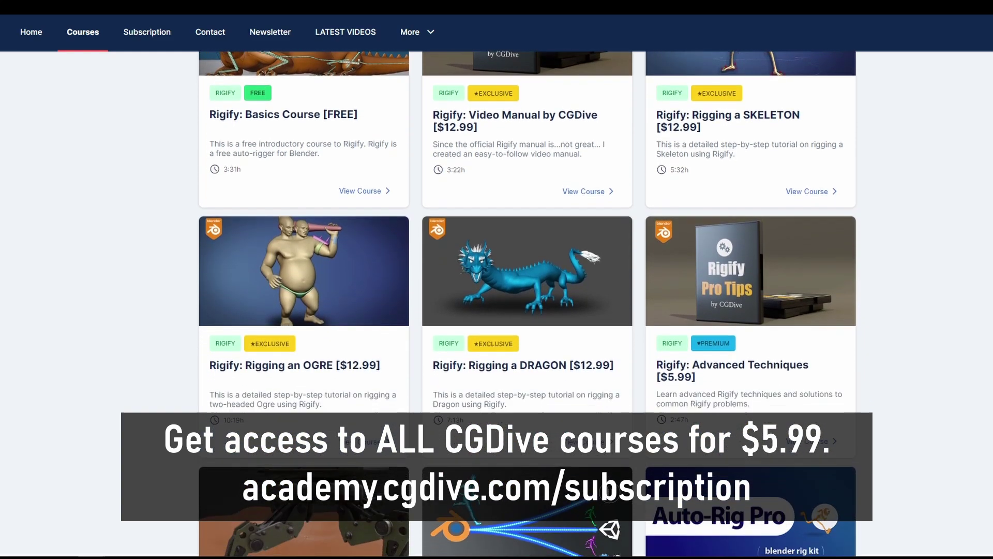
scroll(527, 305, down, 3)
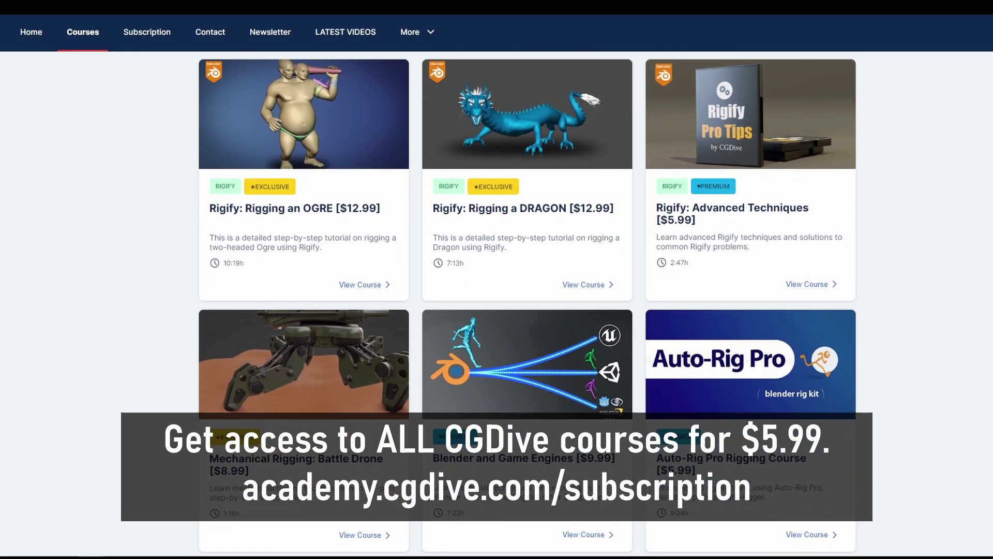
scroll(527, 304, down, 4)
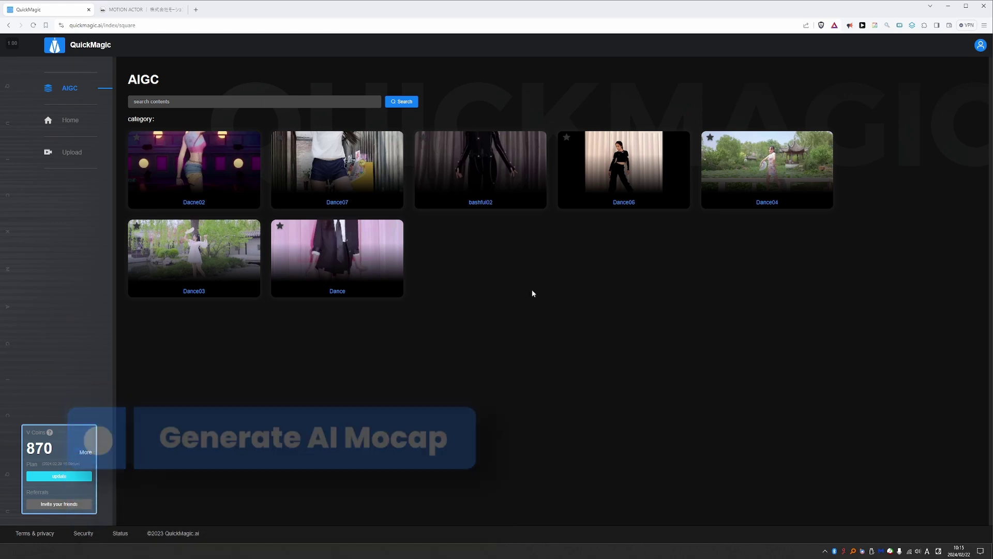
Import the kick MP4 on the Upload page, titling it from the clip's name.
click(77, 158)
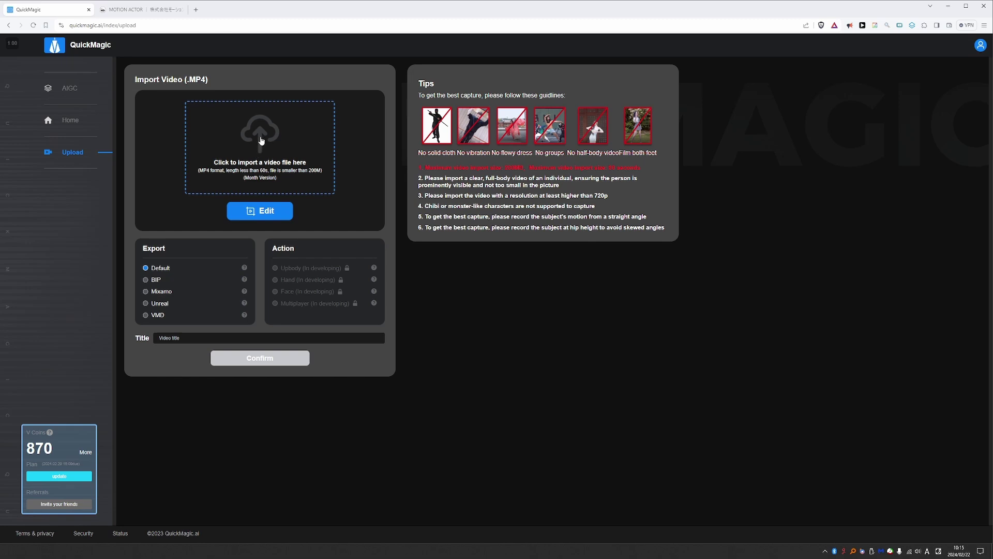
click(261, 140)
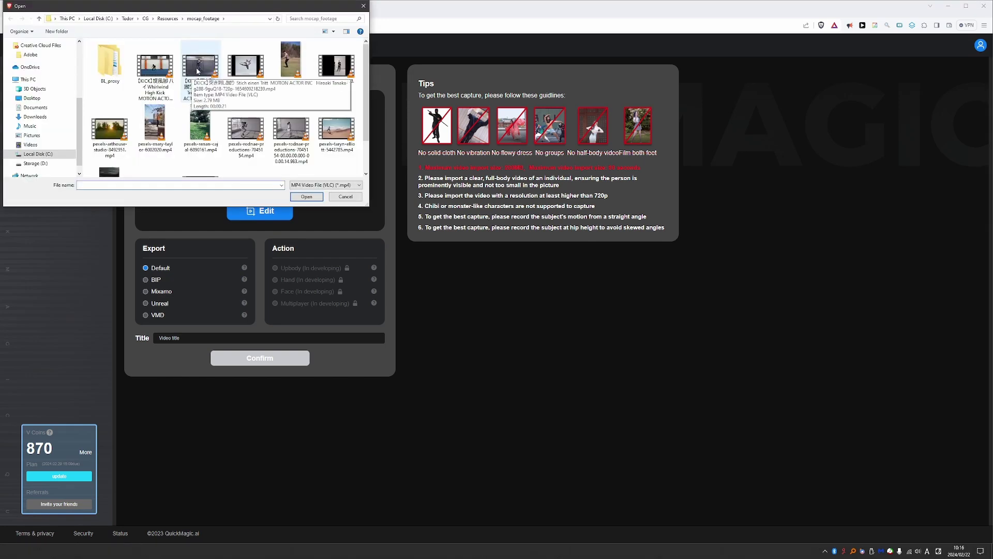
double_click(197, 71)
click(137, 9)
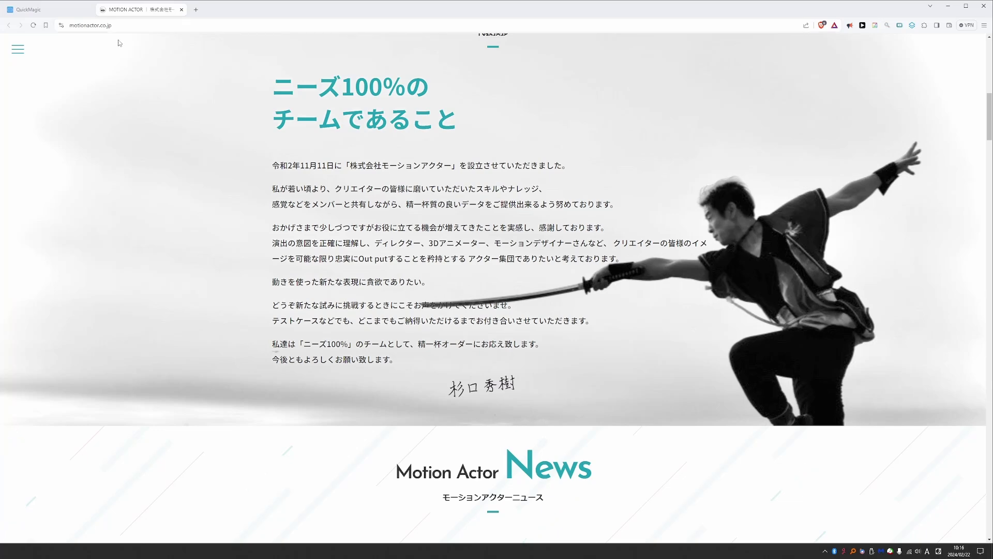
scroll(118, 43, down, 8)
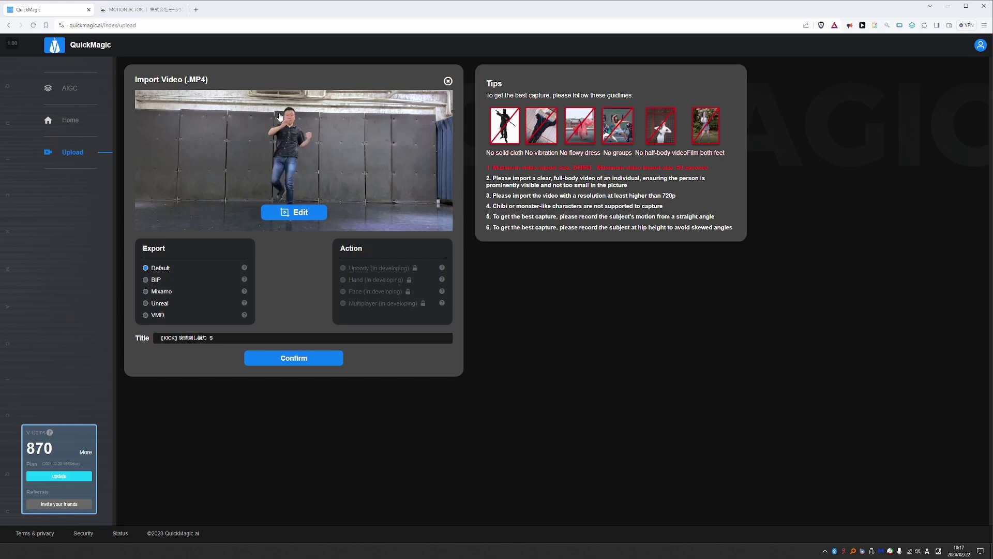
Adjust the kick clip's trim start in the editor, then go back to the upload form.
click(296, 216)
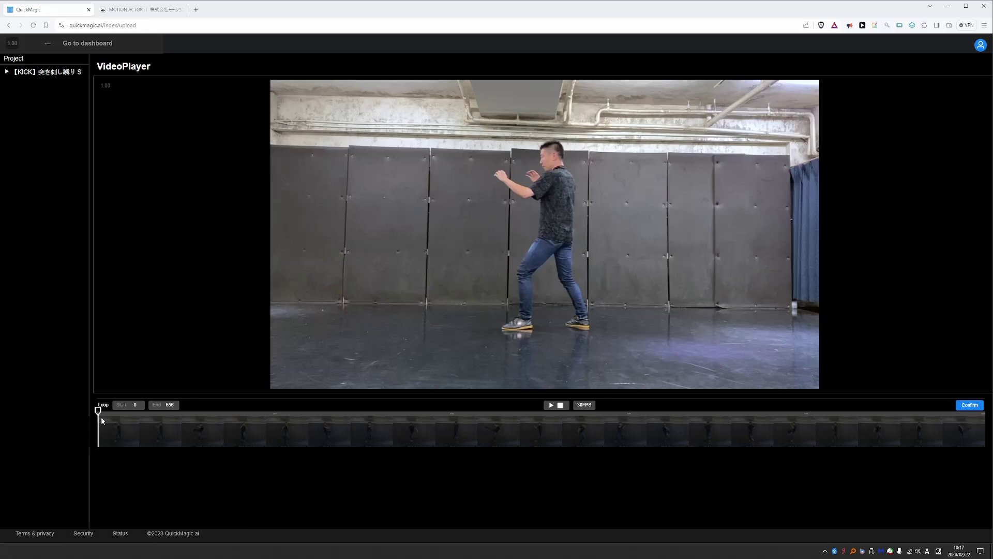
click(559, 406)
click(57, 44)
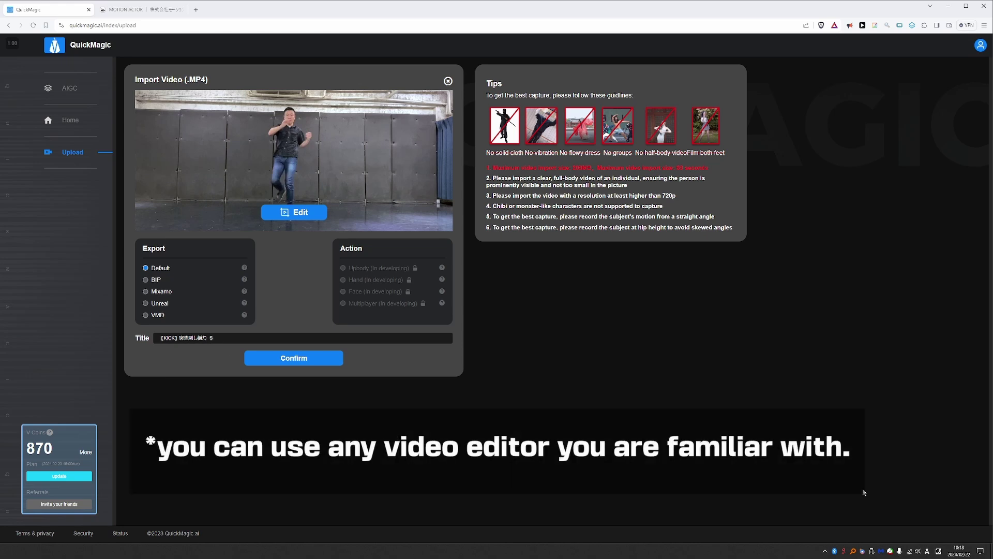
Launch Blender and create a new Video Editing project.
right_click(863, 550)
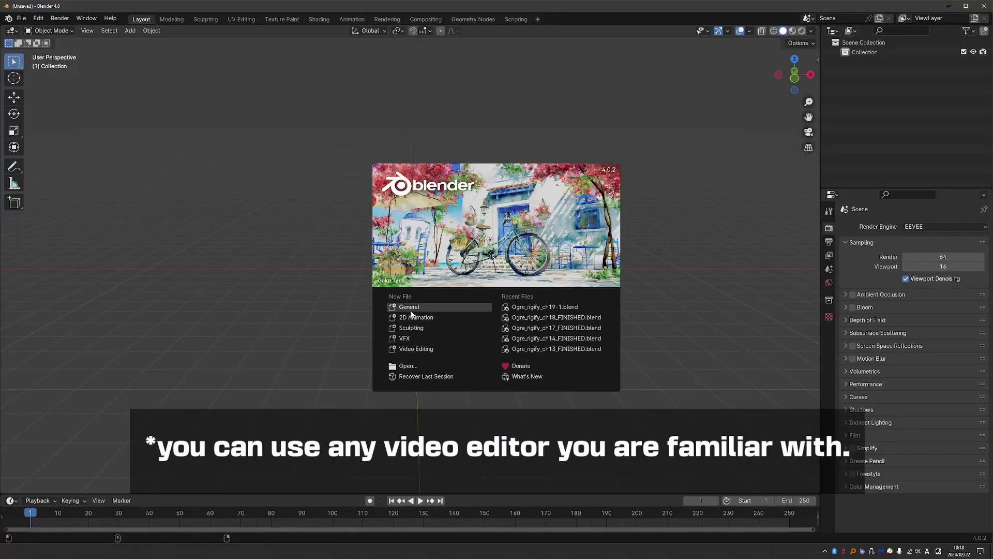
click(280, 277)
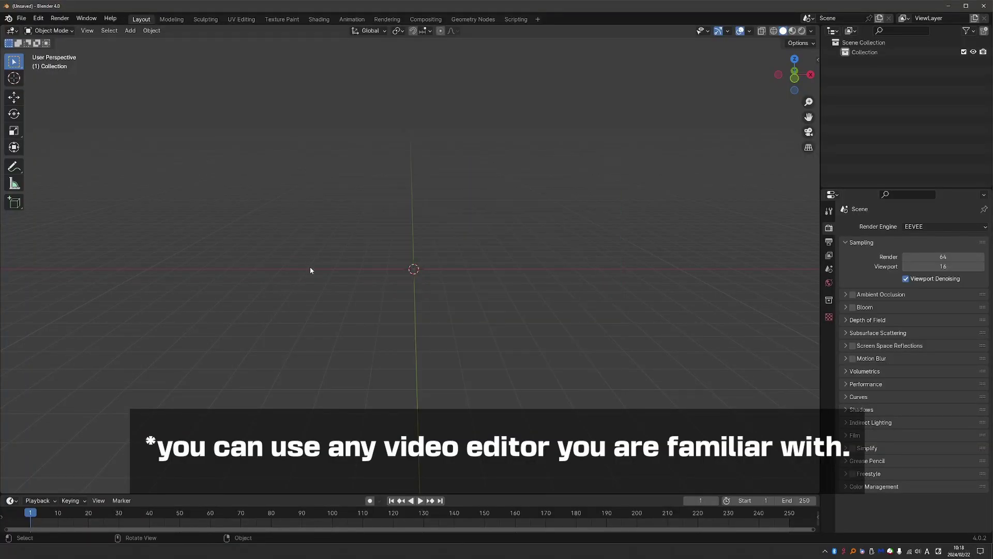
key(ctrl+n)
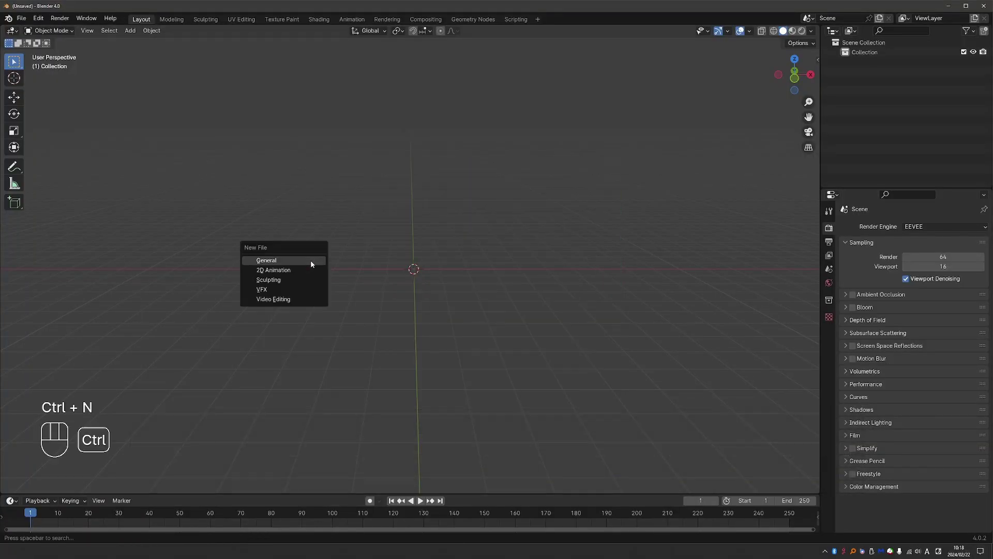
click(294, 300)
Add the kick video to the sequencer and delete its sound strip.
key(alt+Tab)
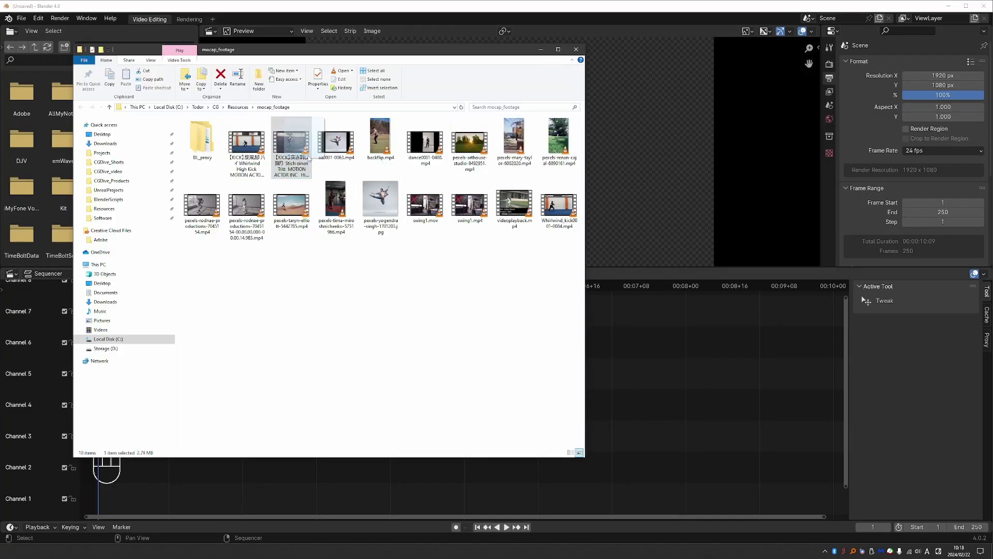
drag(332, 168, 654, 409)
click(605, 410)
key(Delete)
key(ctrl+z)
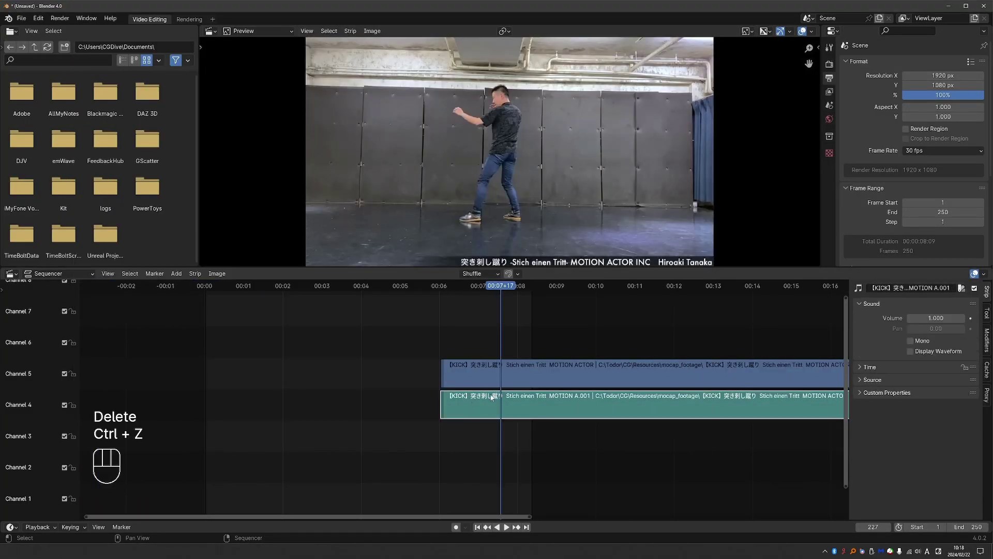
key(Delete)
Slide the movie strip so the kick begins at the scene's first frame.
click(558, 372)
drag(559, 372, 295, 371)
scroll(264, 372, down, 4)
key(space)
drag(276, 296, 304, 310)
key(g)
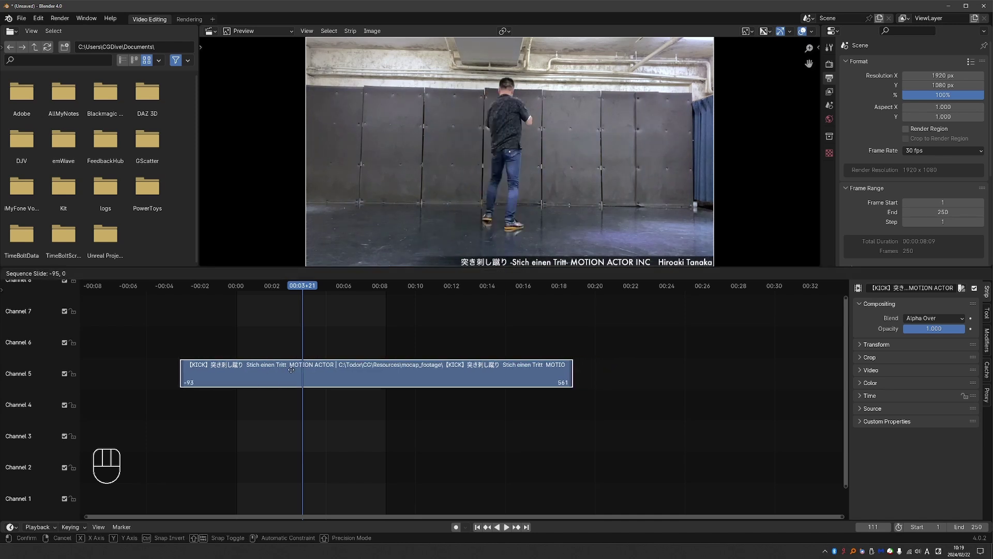
click(276, 369)
click(238, 283)
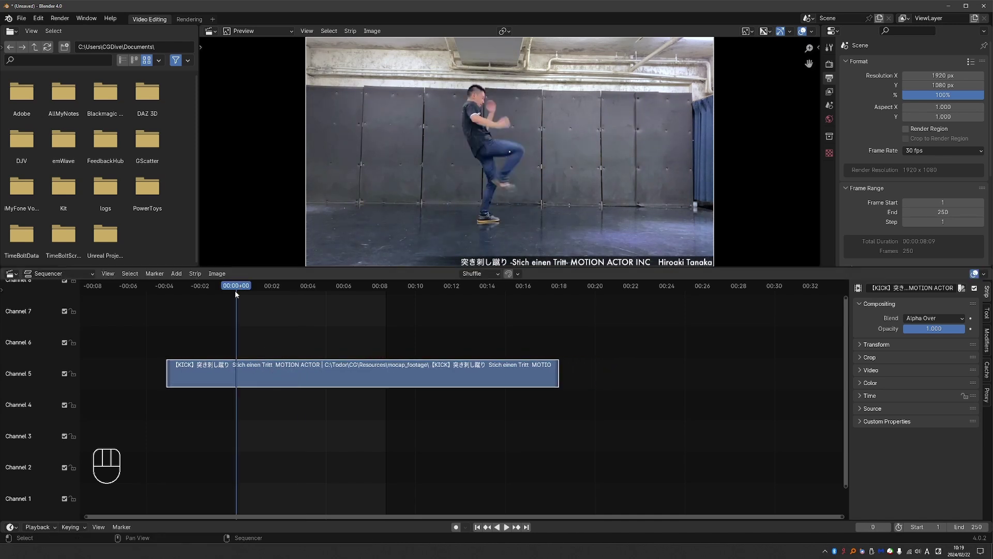
key(g)
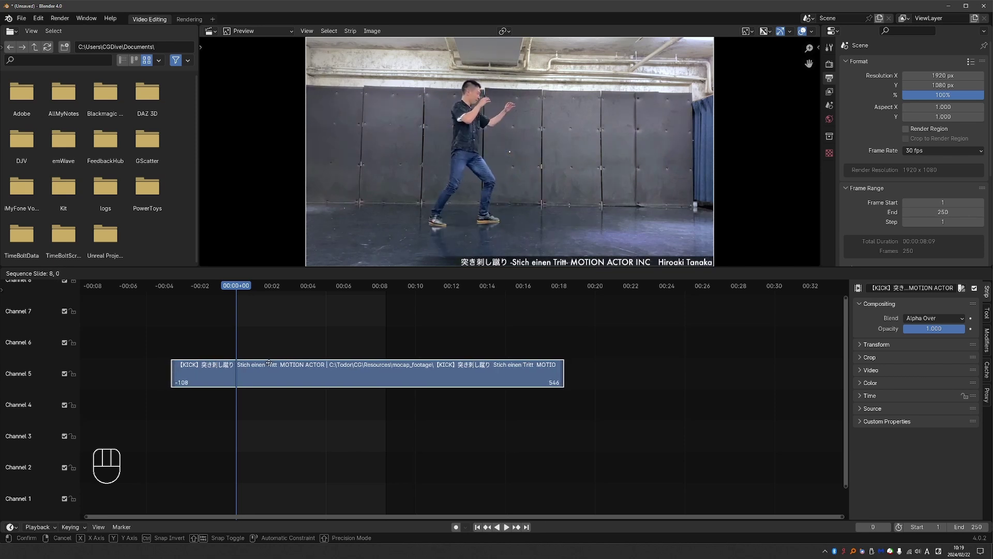
click(269, 363)
drag(238, 286, 269, 296)
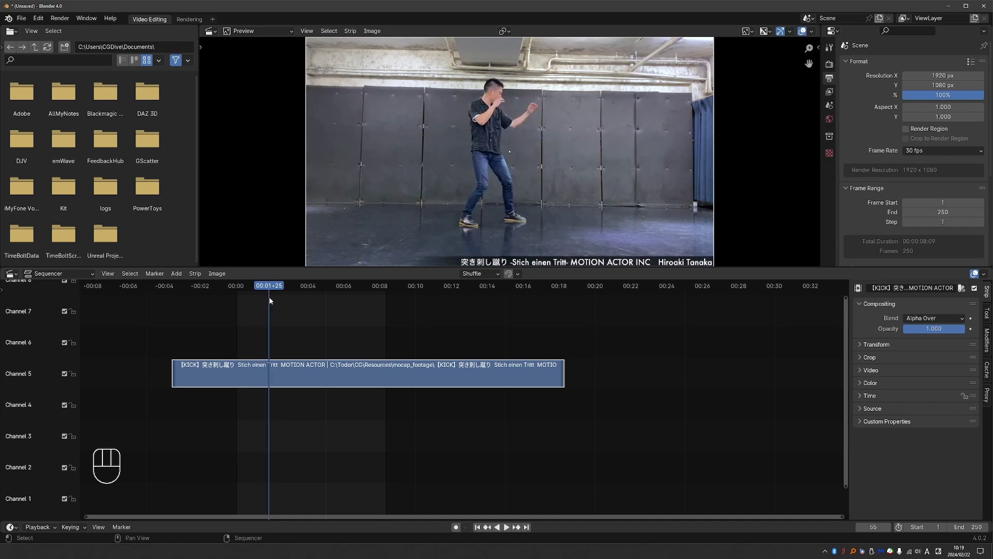
click(972, 526)
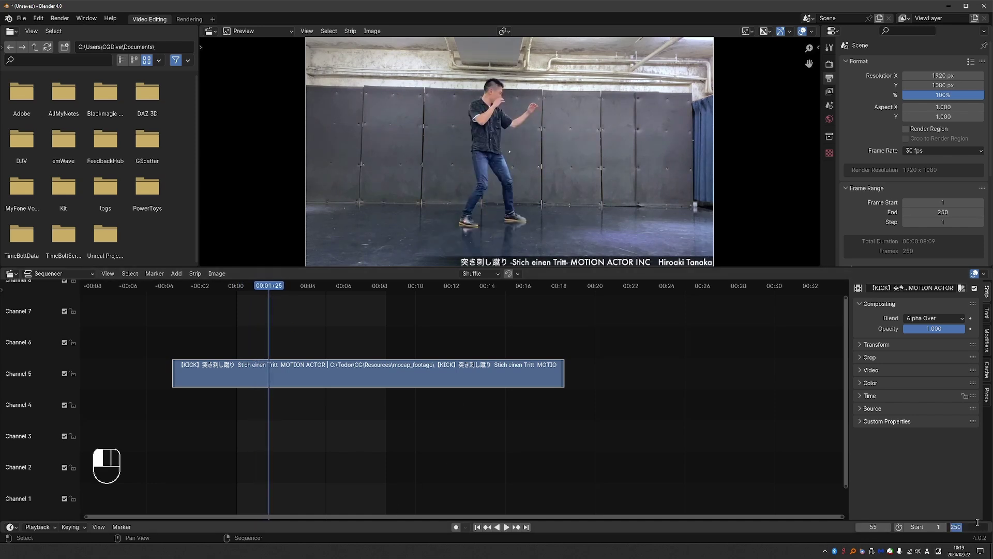
Set the scene's end frame to 55.
text(55)
key(Return)
scroll(871, 172, down, 5)
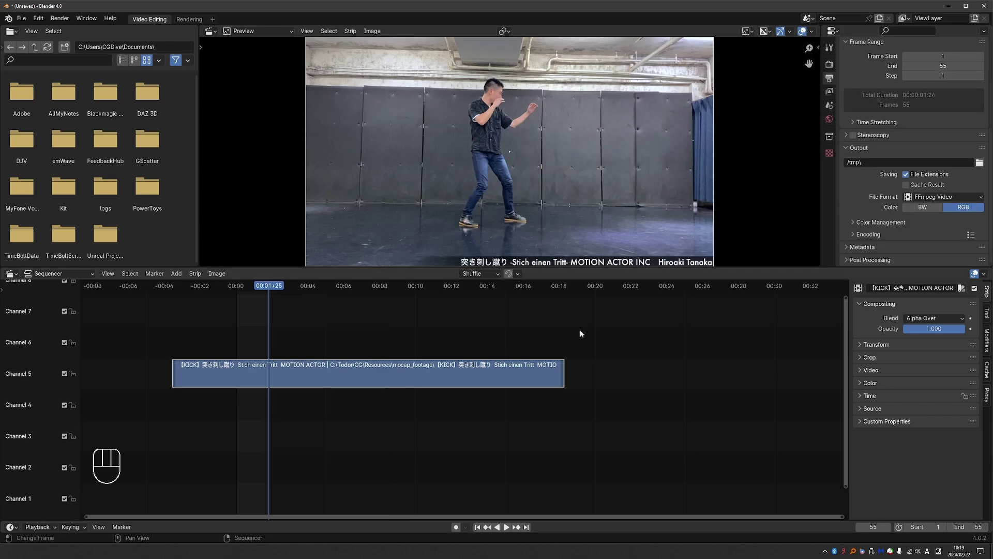
Set the render output to kick_quickmagic in the mocap_footage folder.
key(alt+Tab)
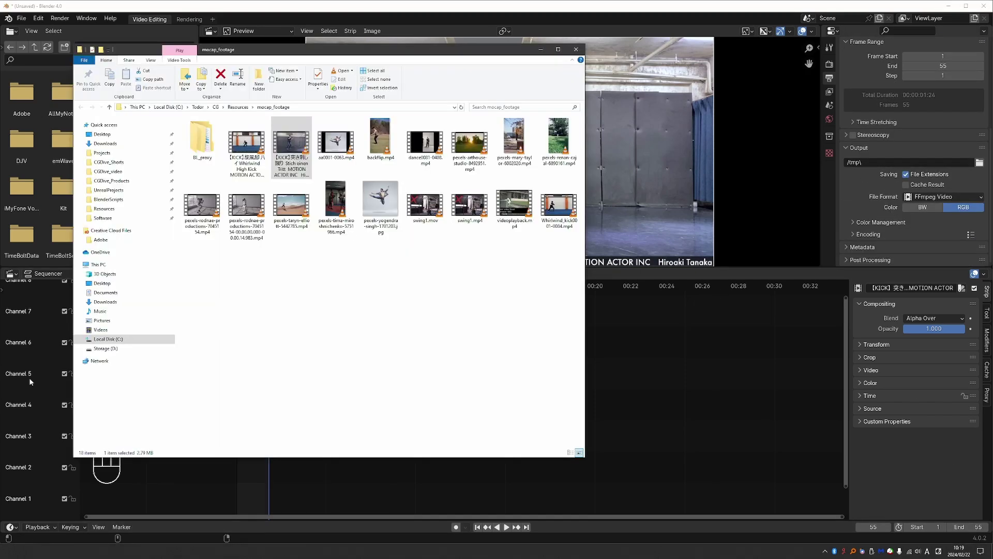
click(319, 106)
key(ctrl+c)
key(alt+Tab)
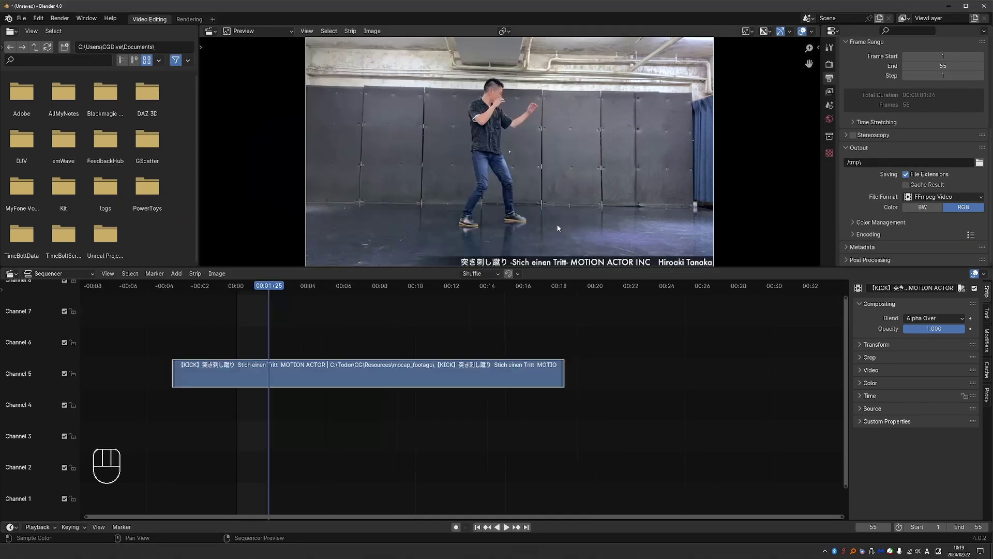
click(979, 163)
key(ctrl+v)
click(448, 392)
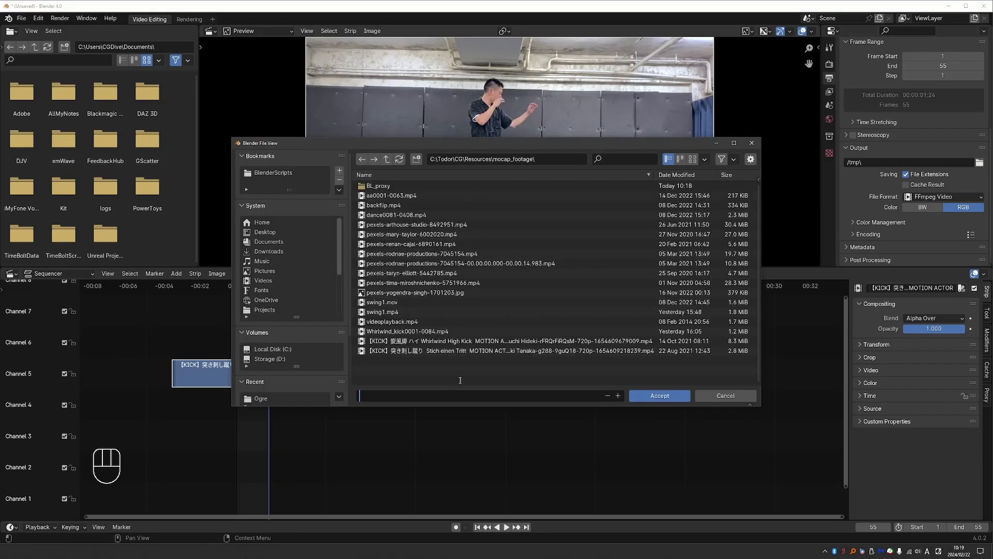
text(kick_quickmagic)
key(Return)
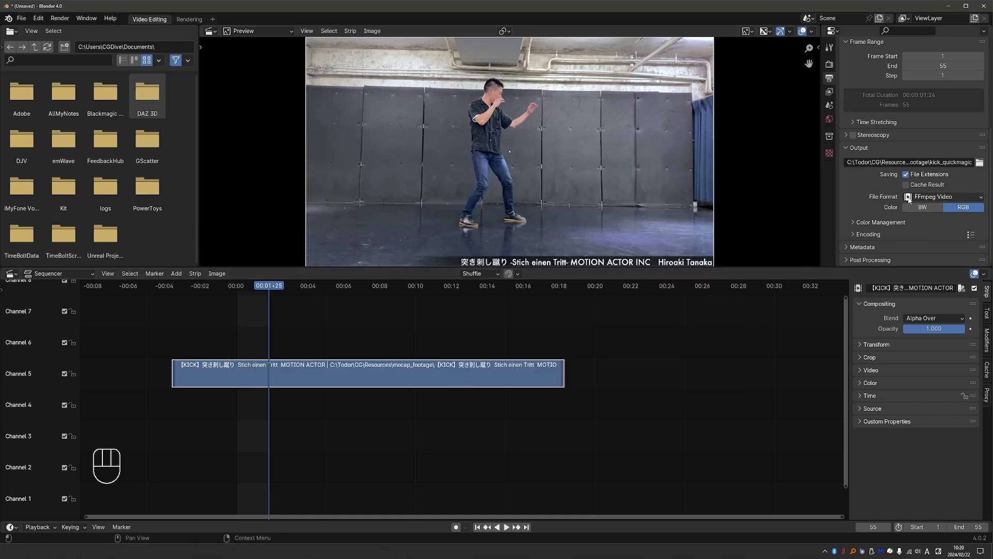
Use FFmpeg Video with the H264 in MP4 preset and render the animation.
click(941, 197)
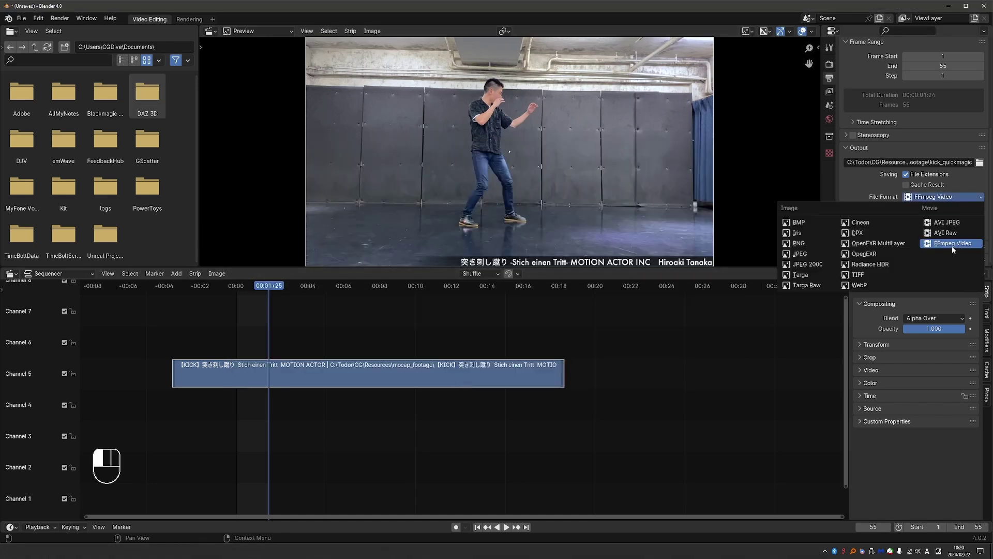
click(957, 196)
click(971, 235)
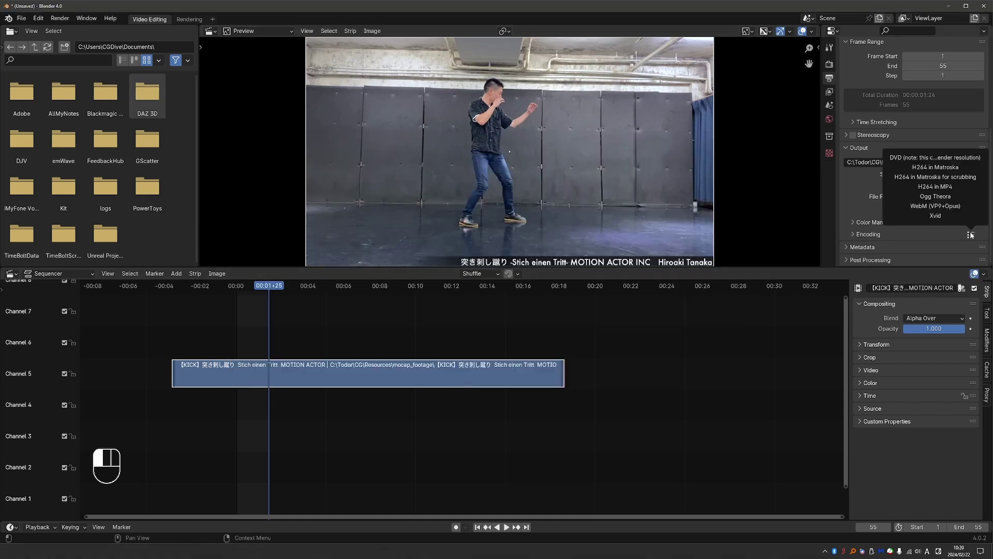
click(955, 188)
click(60, 21)
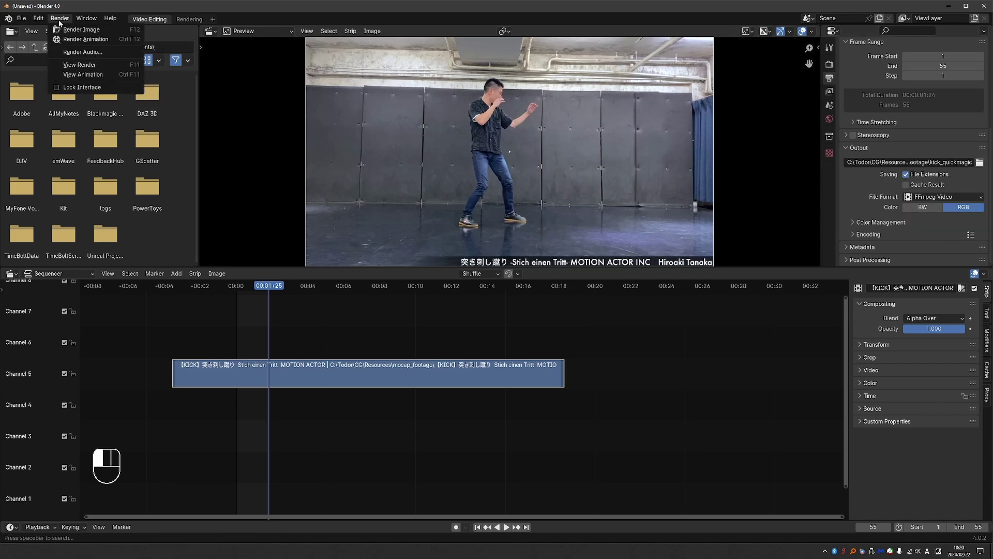
click(82, 39)
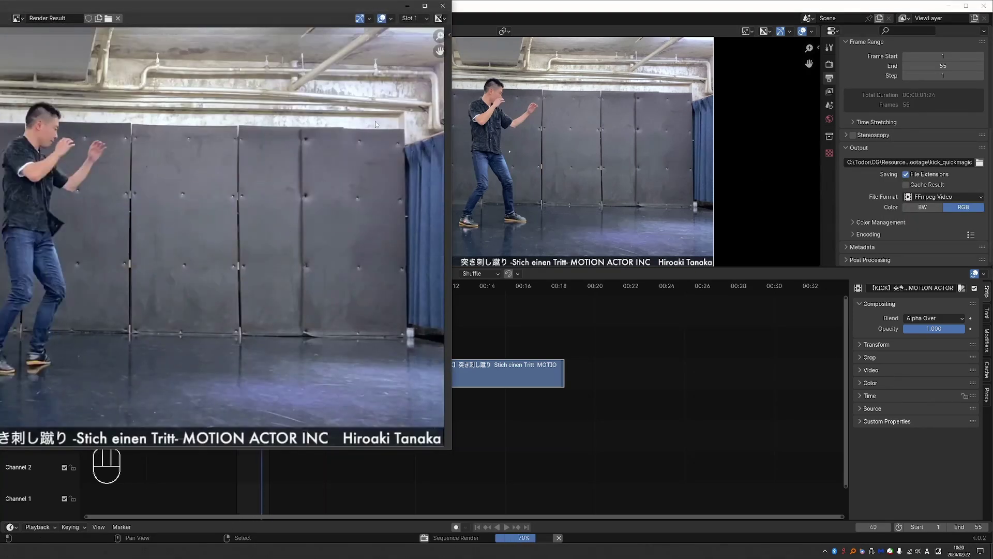
click(443, 6)
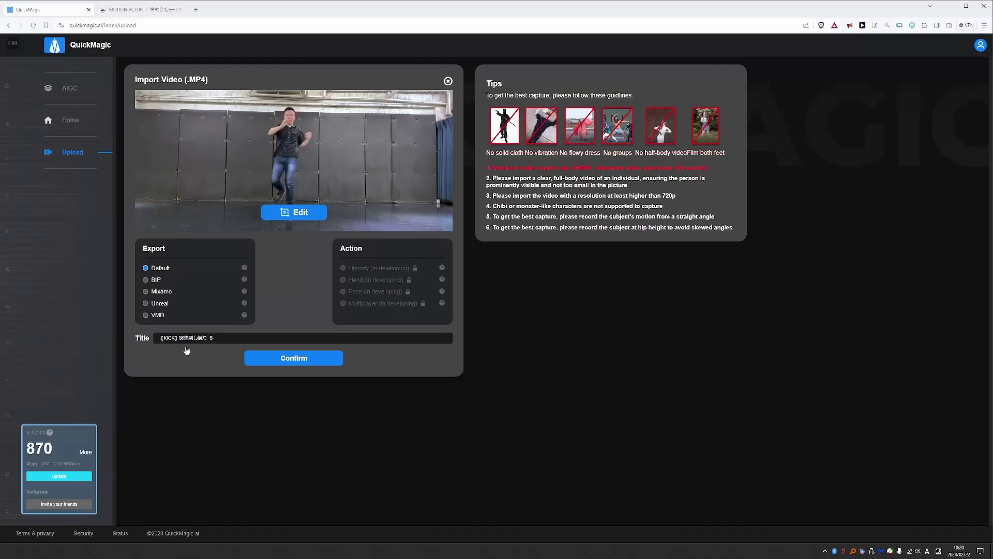
Remove the original video and import kick_quickmagic from the Open dialog.
click(447, 82)
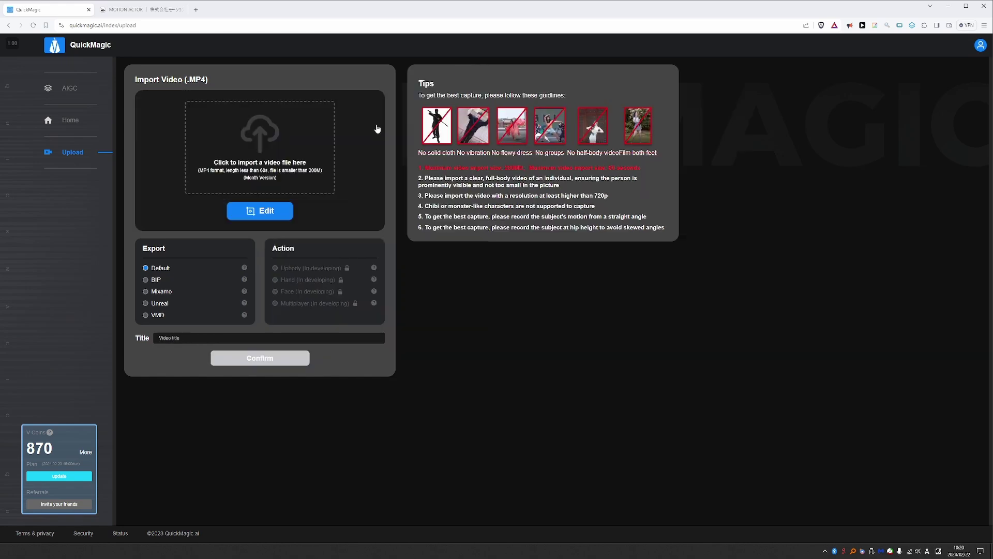
click(233, 138)
scroll(266, 136, down, 2)
scroll(267, 136, up, 1)
scroll(267, 136, down, 1)
double_click(109, 82)
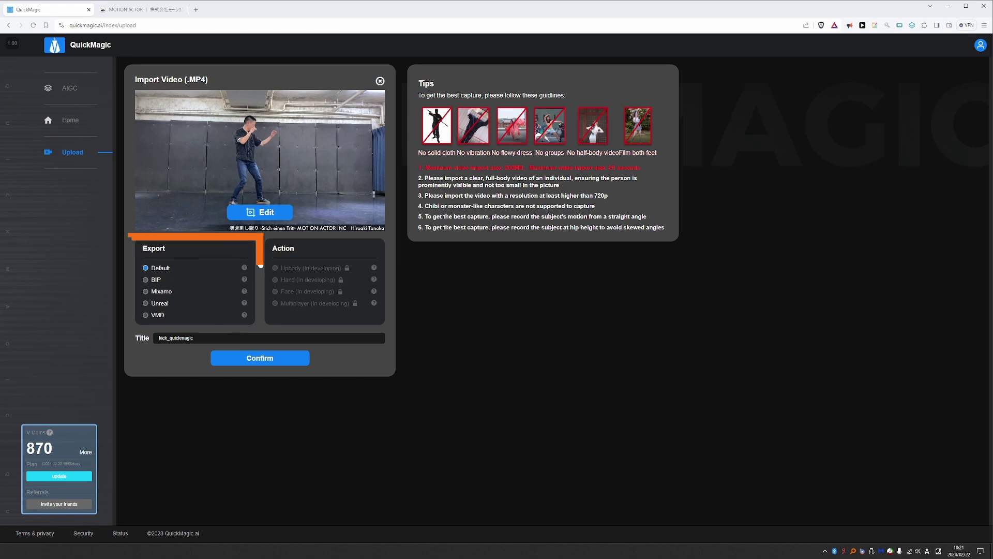
Tick Mixamo and Unreal export formats alongside Default for the kick_quickmagic clip.
mouse_move(164, 275)
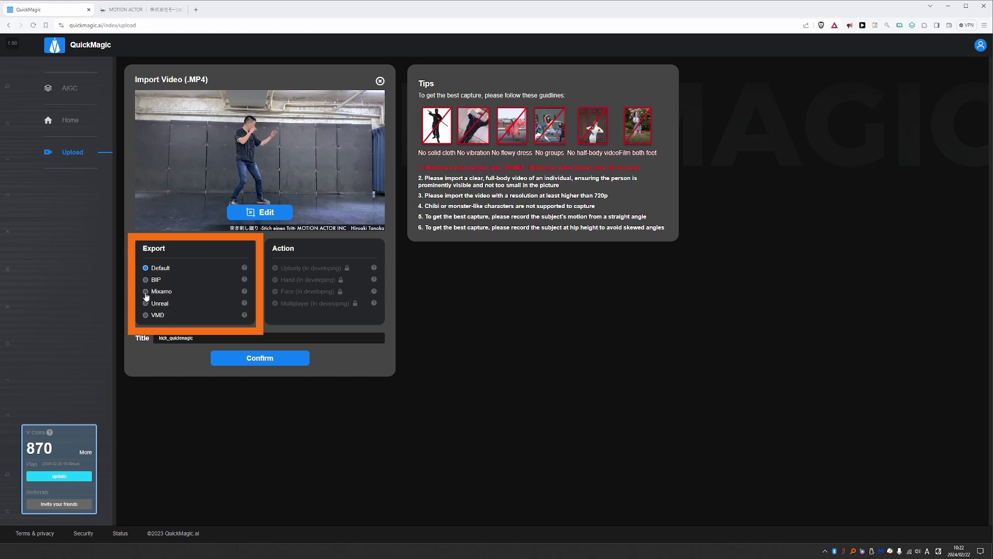
click(147, 292)
click(146, 303)
mouse_move(246, 268)
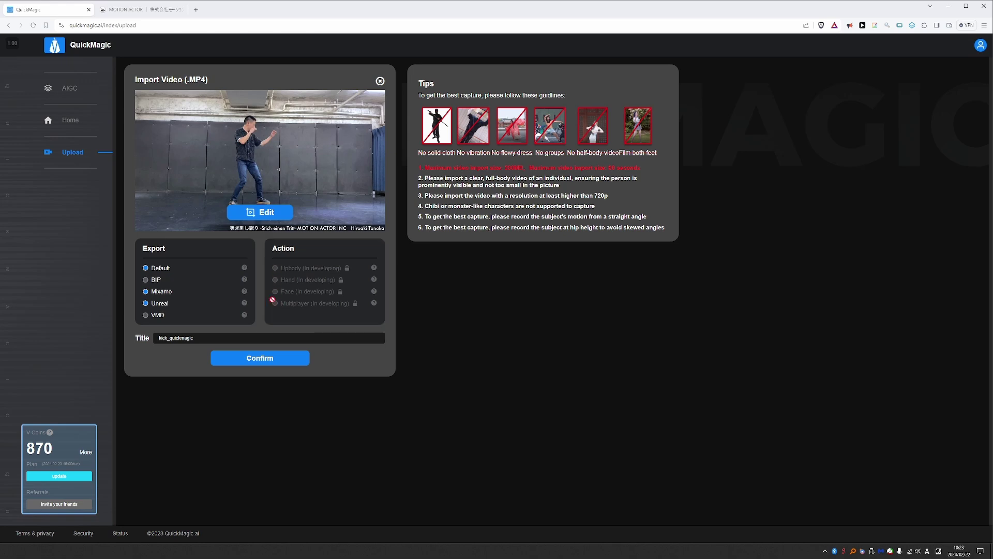
Submit the kick_quickmagic clip and approve the V Coin charge to upload it.
click(264, 360)
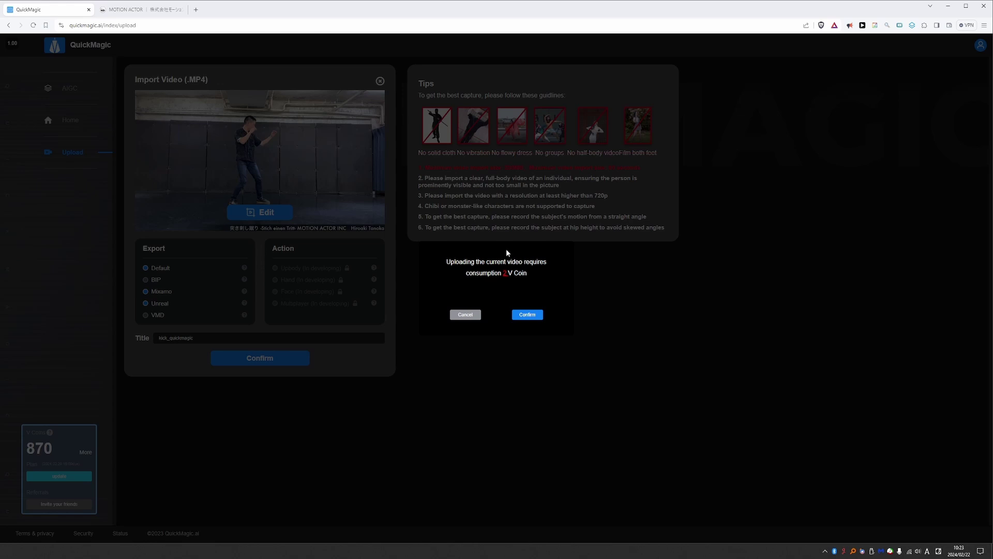
click(535, 314)
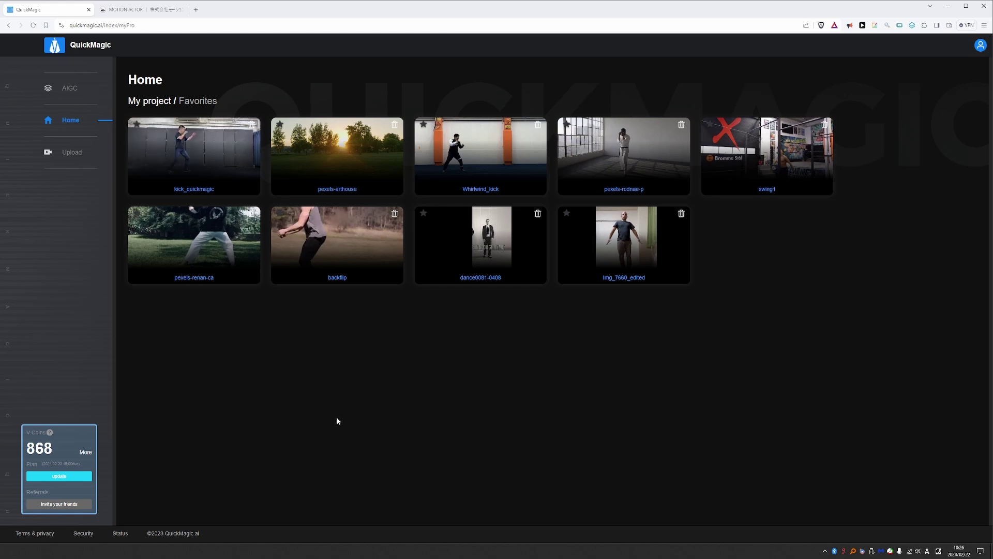
Preview the kick animation in 3D, orbit it, toggle WOMAN then MAN, and open 2D Refinement.
click(236, 266)
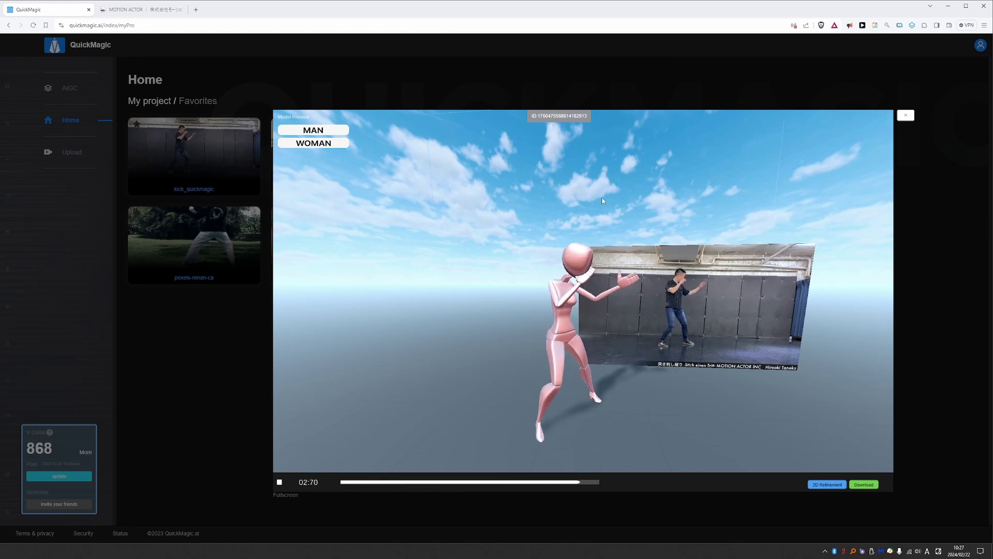
drag(592, 205, 557, 404)
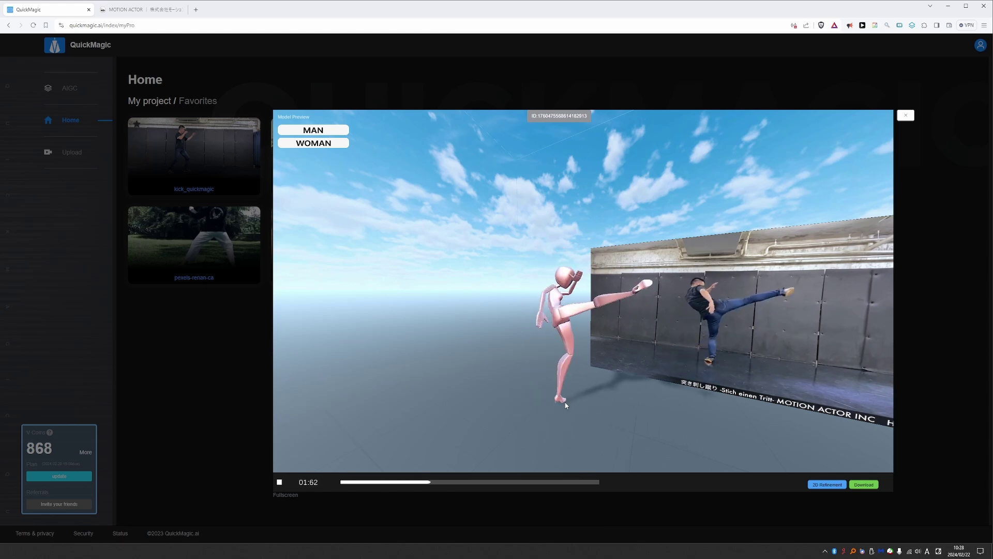
click(323, 143)
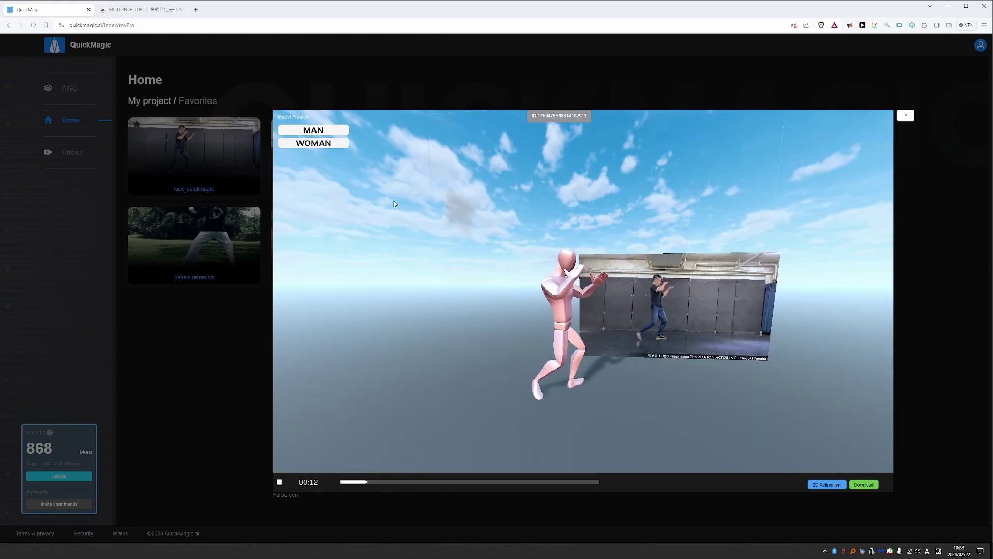
click(330, 131)
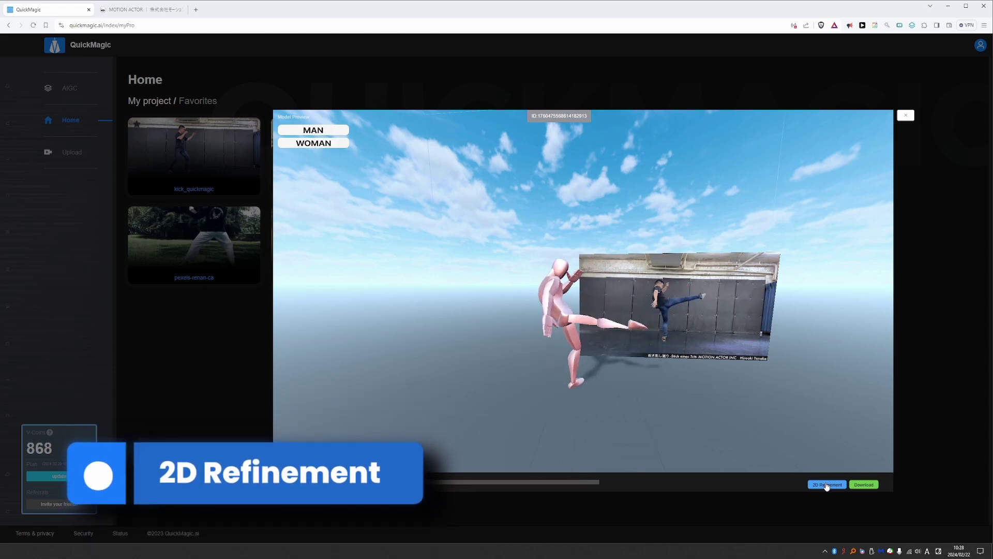
click(828, 485)
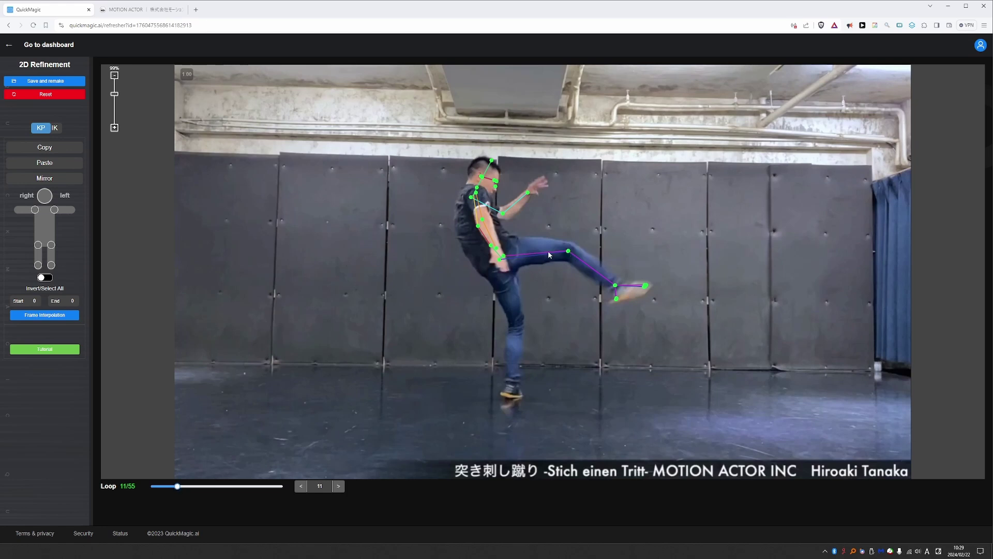
Step the kick clip's tracked keypoints from frame 13 through to the final frame 55.
scroll(497, 400, down, 1)
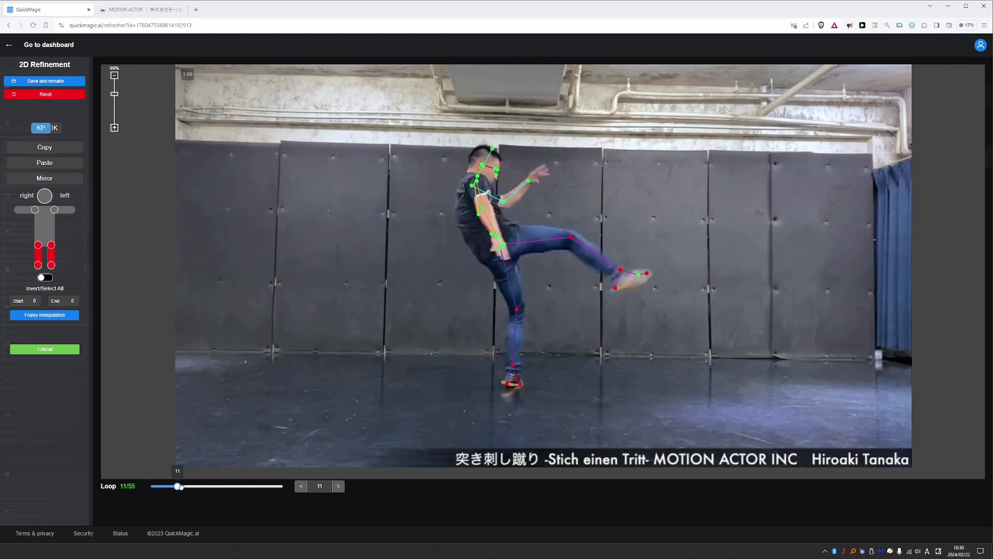
drag(181, 486, 183, 486)
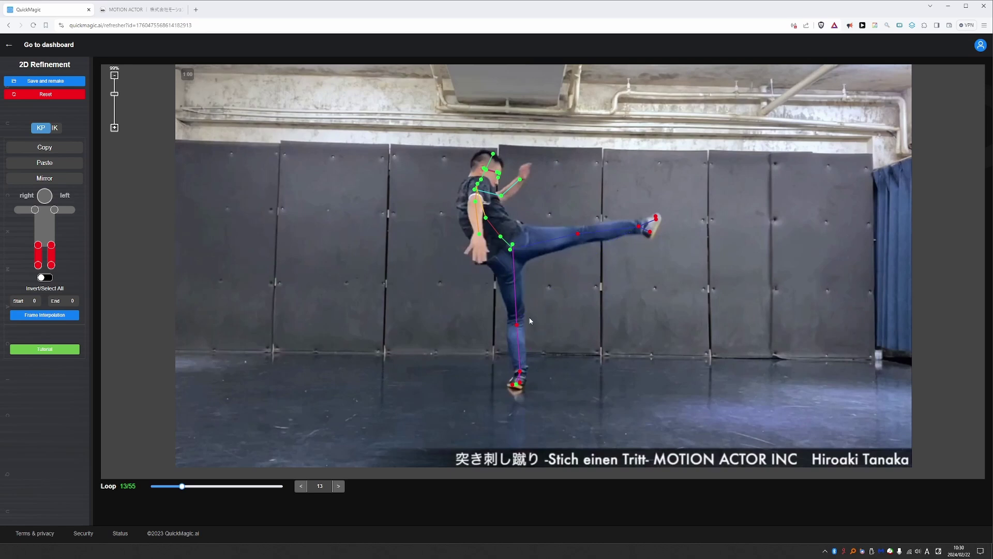
click(188, 486)
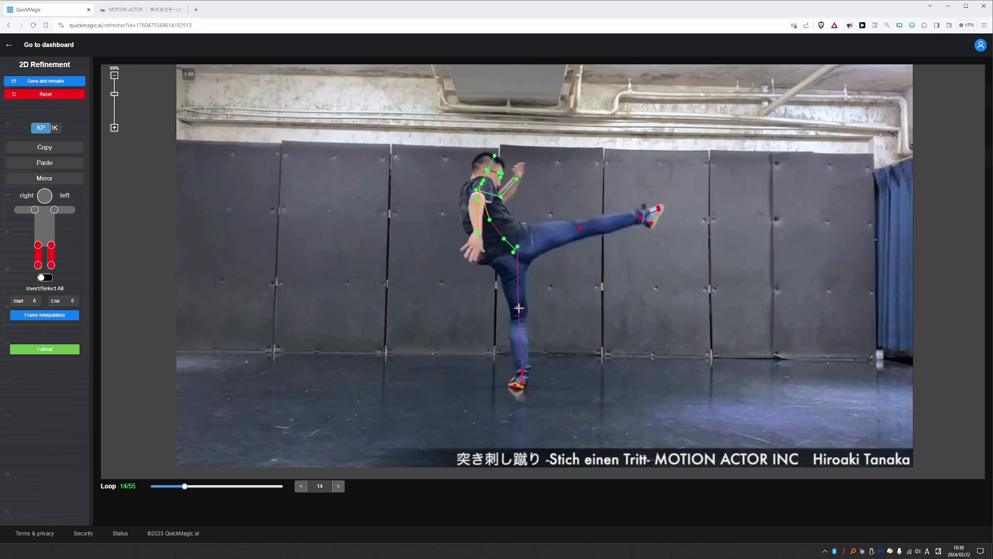
drag(185, 486, 283, 486)
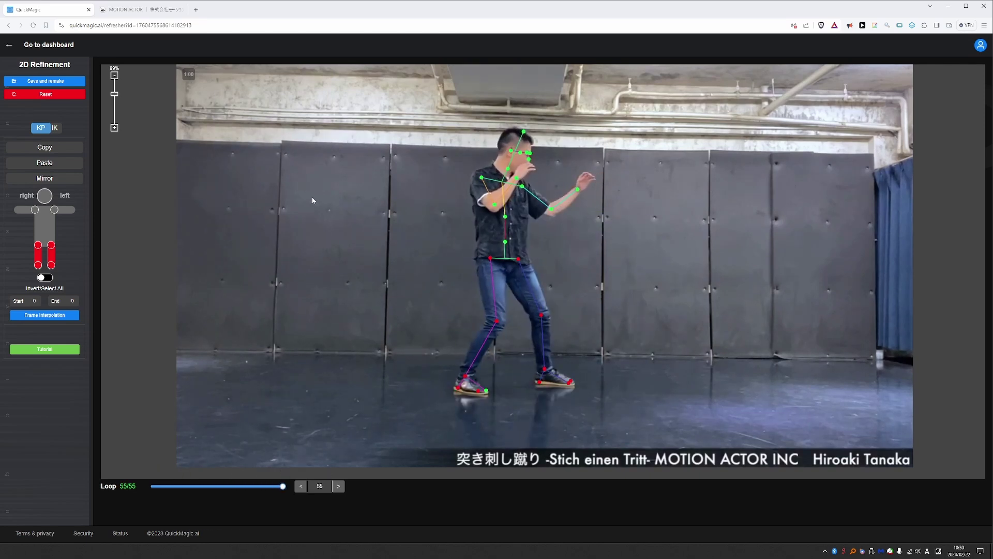
Save the keypoint edits, recreate the kick_quickmagic motion, then preview and close it.
click(49, 81)
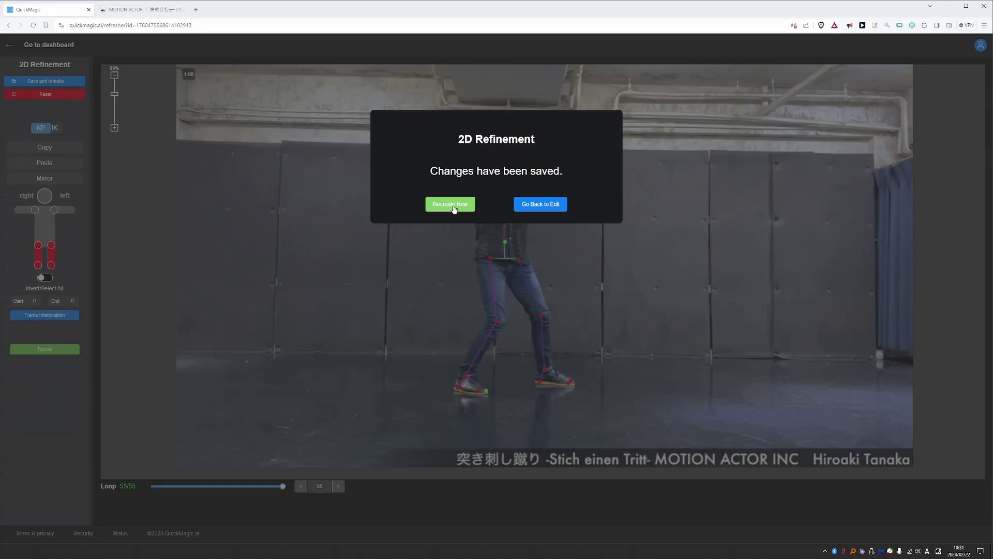
click(455, 206)
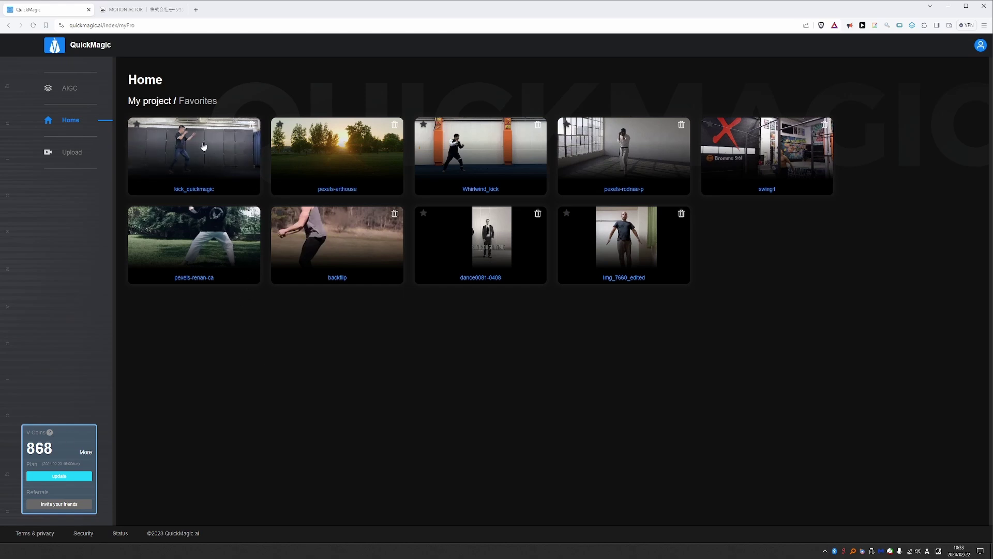
click(204, 147)
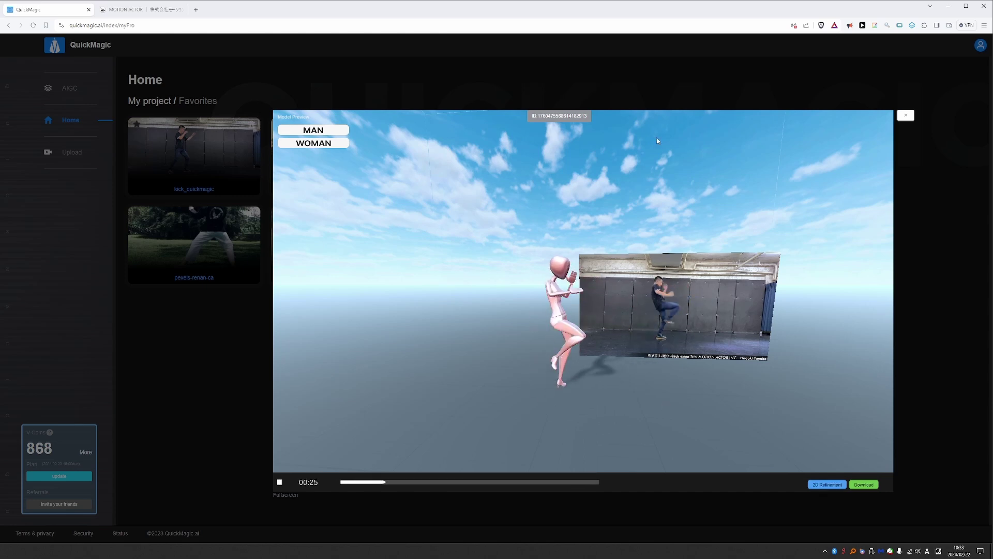
click(905, 115)
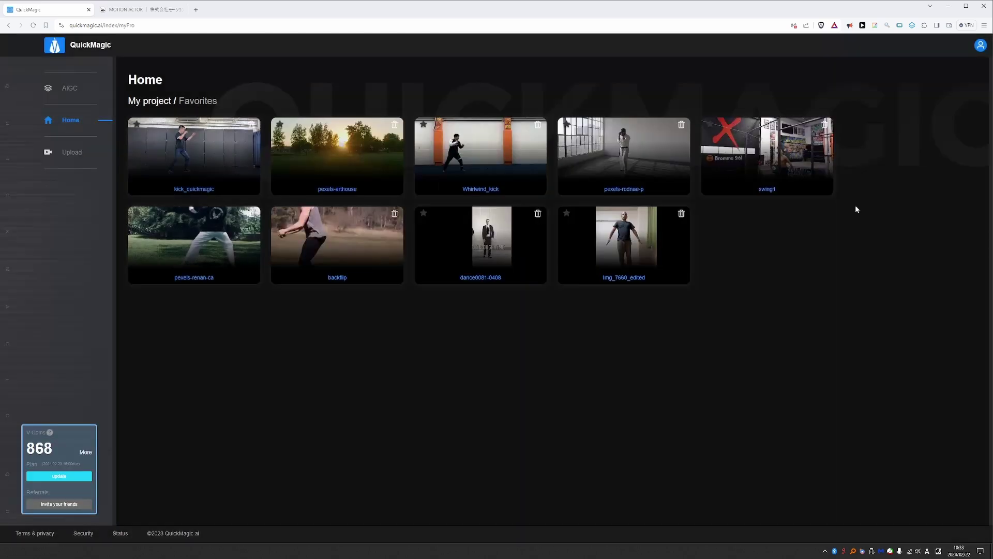
click(631, 248)
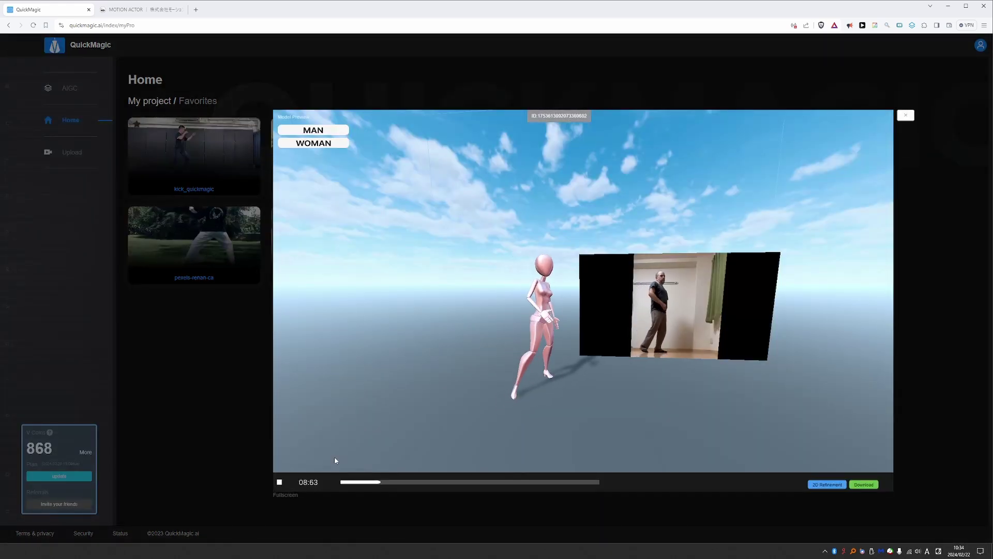
scroll(718, 302, up, 2)
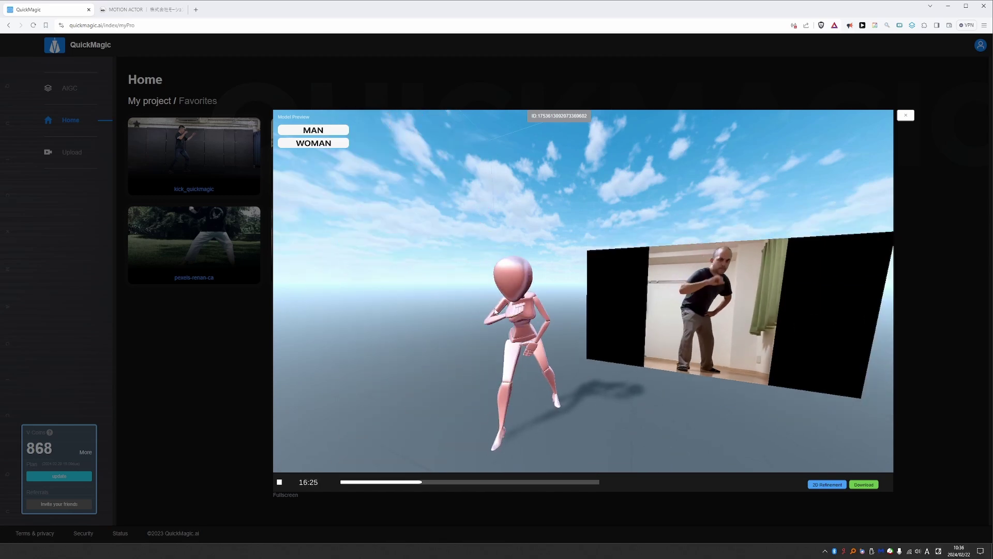
key(space)
click(906, 115)
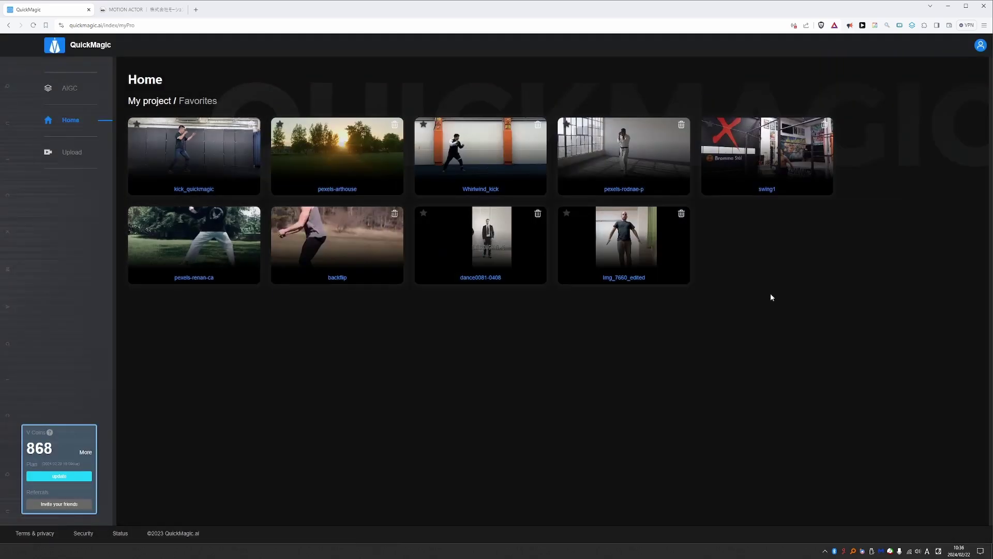
click(512, 270)
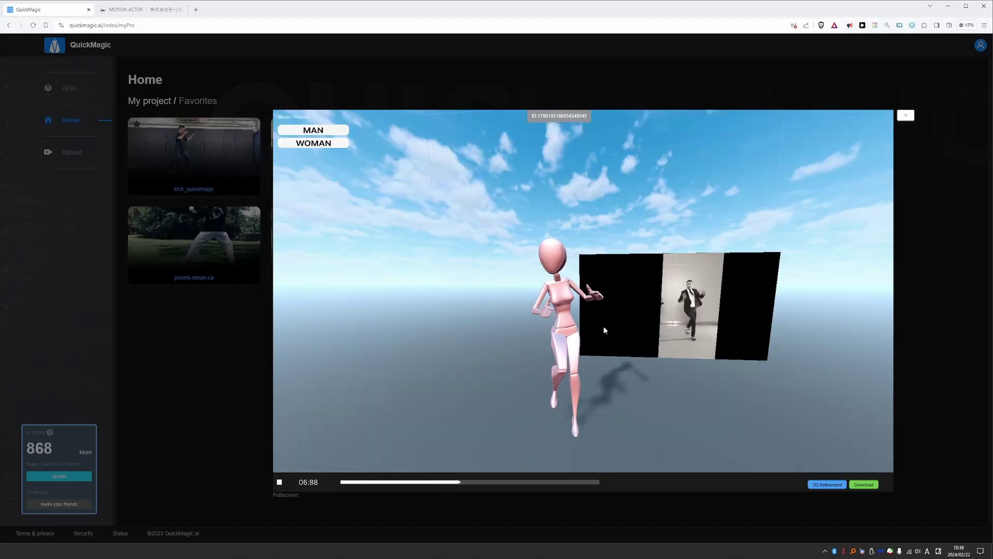
key(Escape)
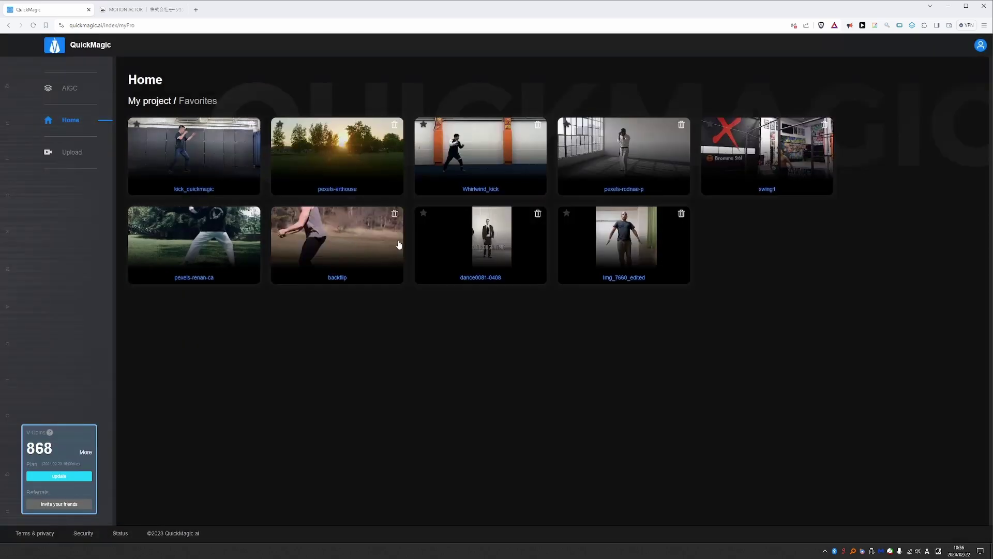
click(399, 245)
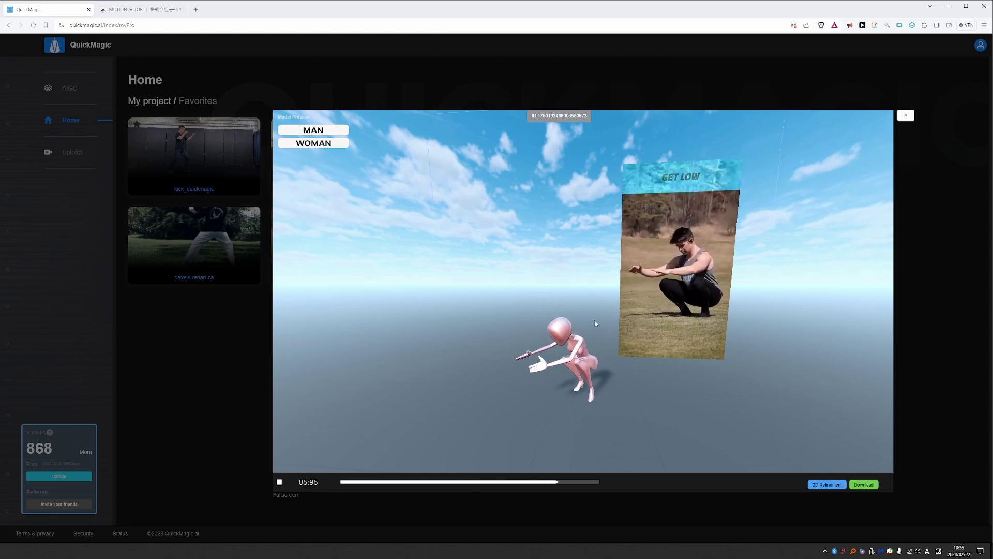
drag(360, 484, 471, 490)
click(280, 482)
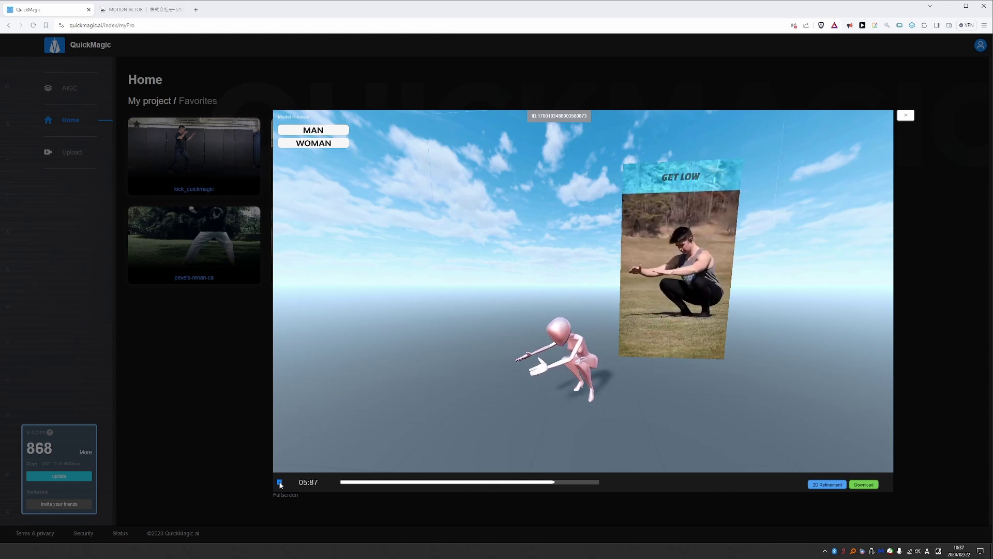
drag(550, 483, 515, 488)
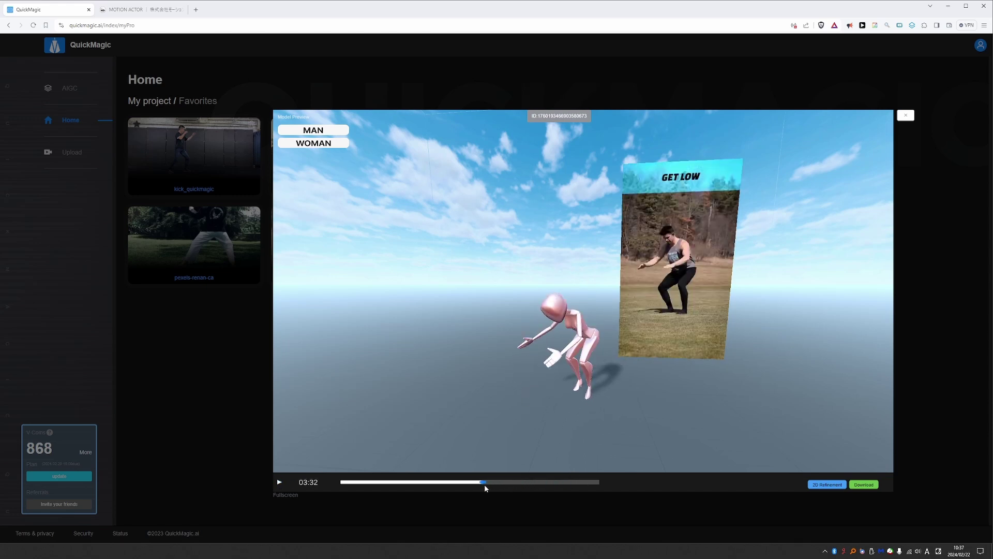
mouse_move(485, 487)
mouse_down()
mouse_move(524, 488)
mouse_move(473, 483)
mouse_move(518, 482)
mouse_move(498, 482)
mouse_up()
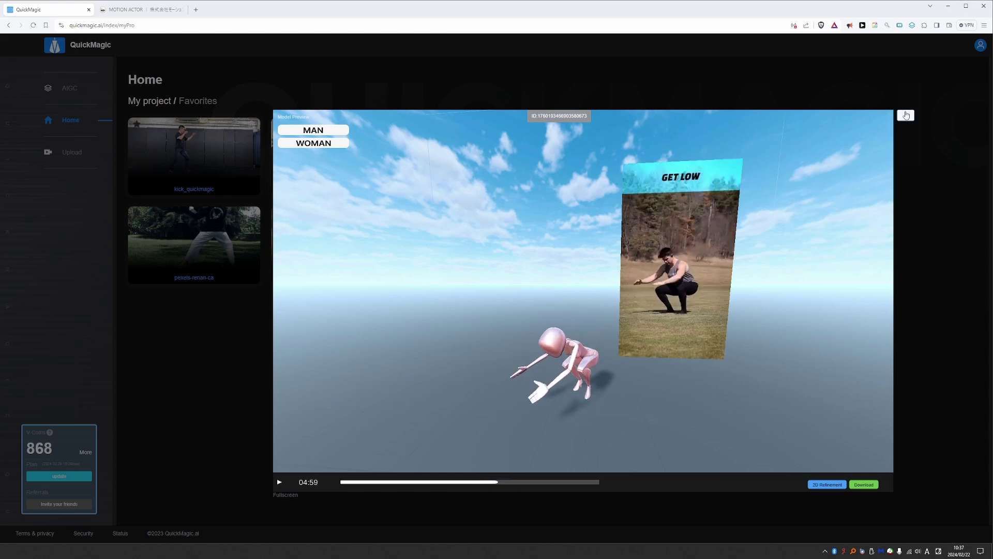
key(Escape)
click(643, 154)
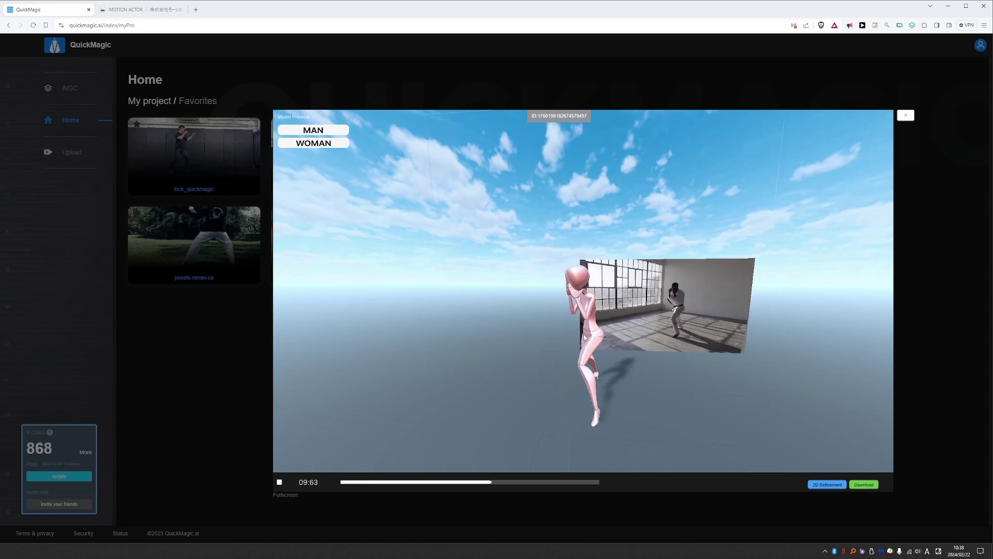
click(420, 483)
mouse_move(420, 487)
mouse_down()
mouse_move(379, 488)
mouse_move(410, 489)
mouse_up()
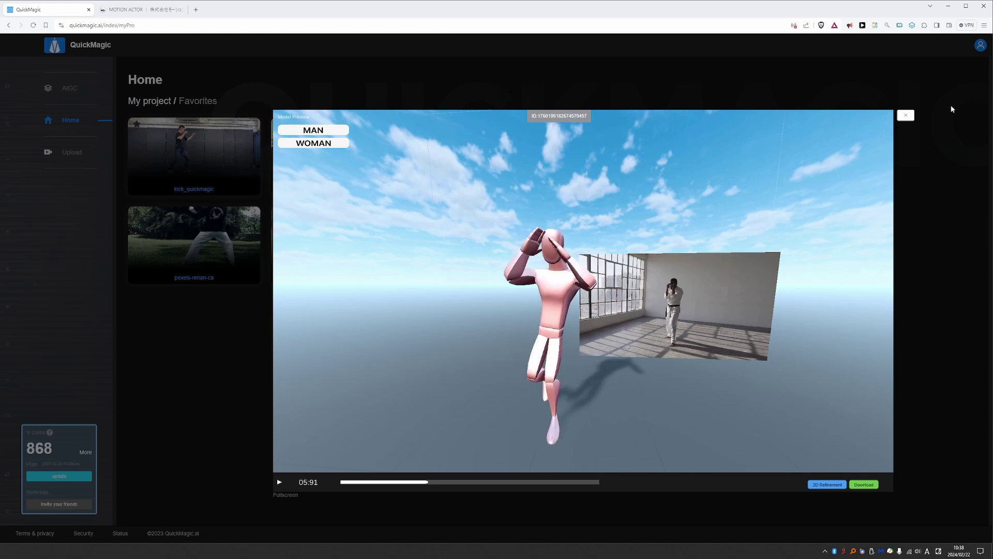
click(906, 115)
click(469, 154)
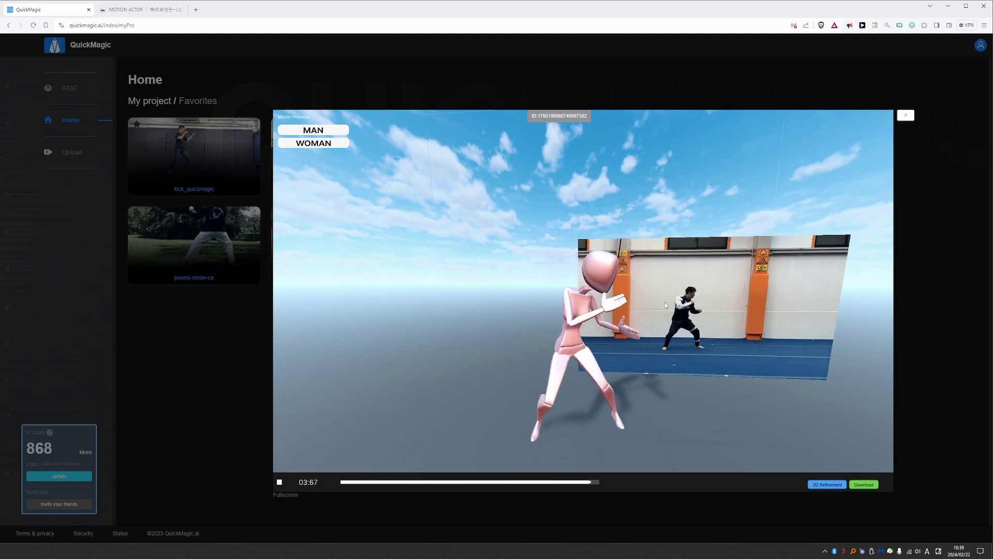
click(905, 115)
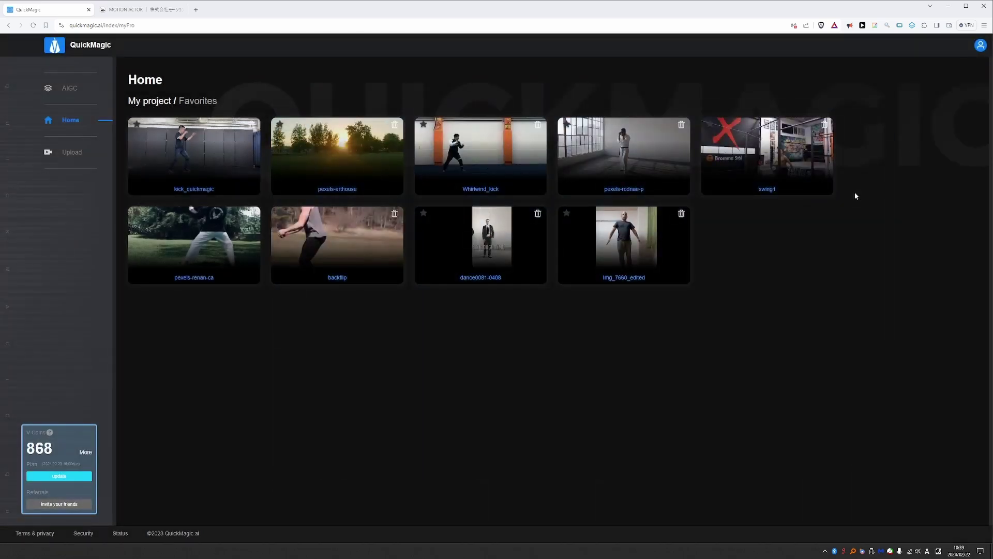
click(771, 171)
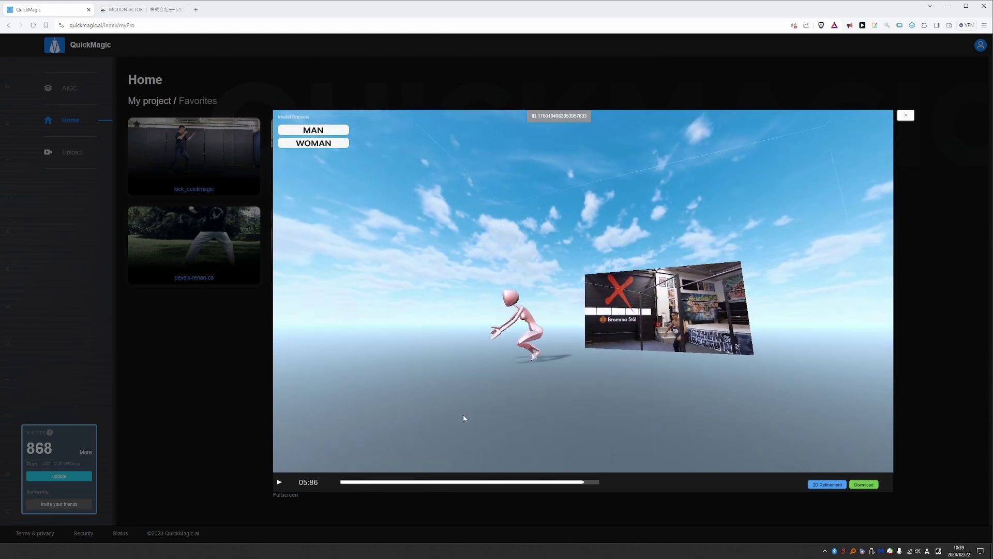
key(Escape)
click(323, 151)
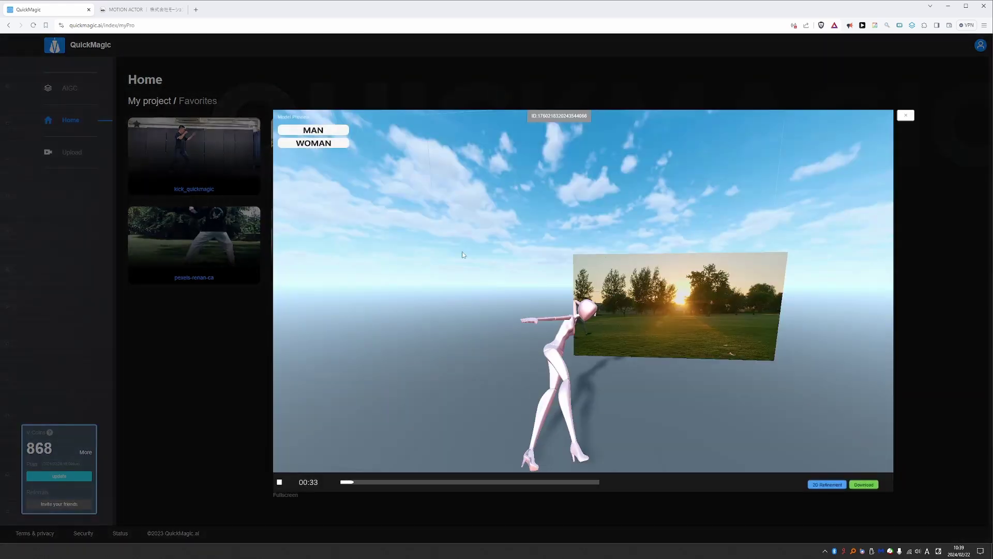
drag(355, 484, 380, 486)
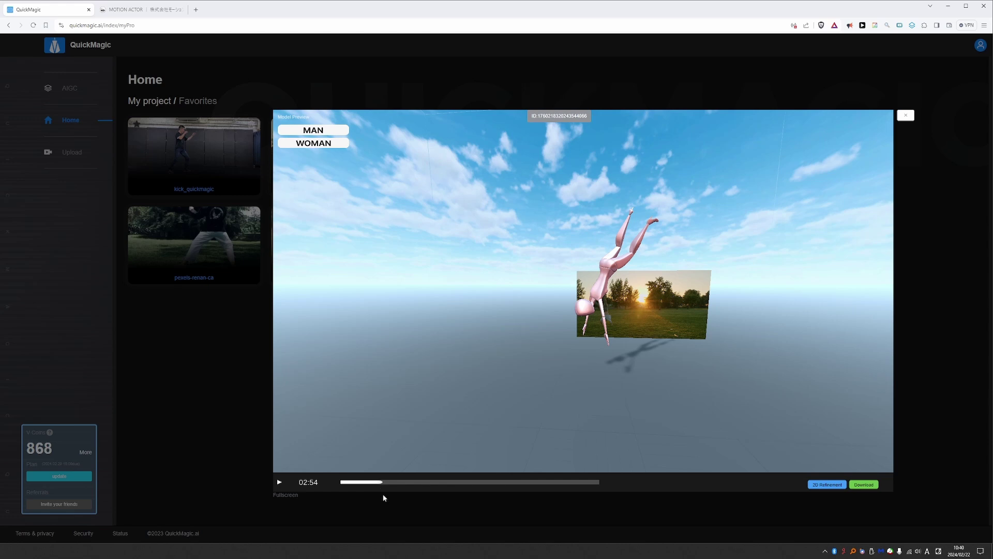
drag(383, 498, 406, 486)
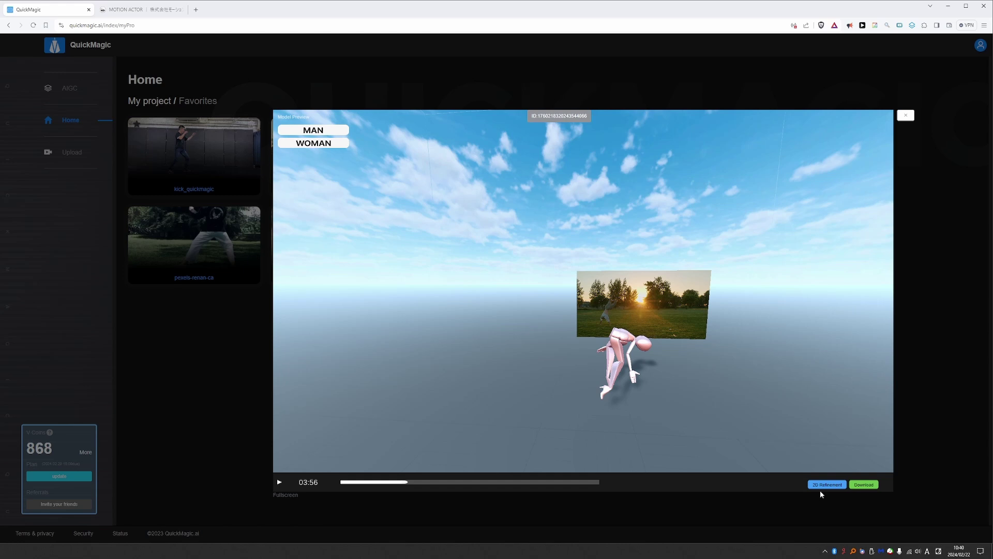
click(395, 482)
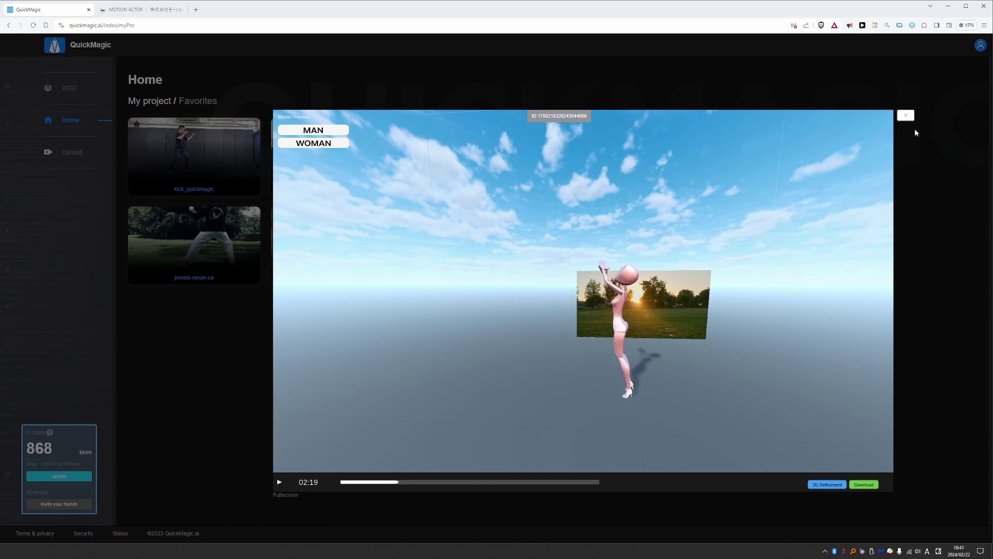
click(907, 116)
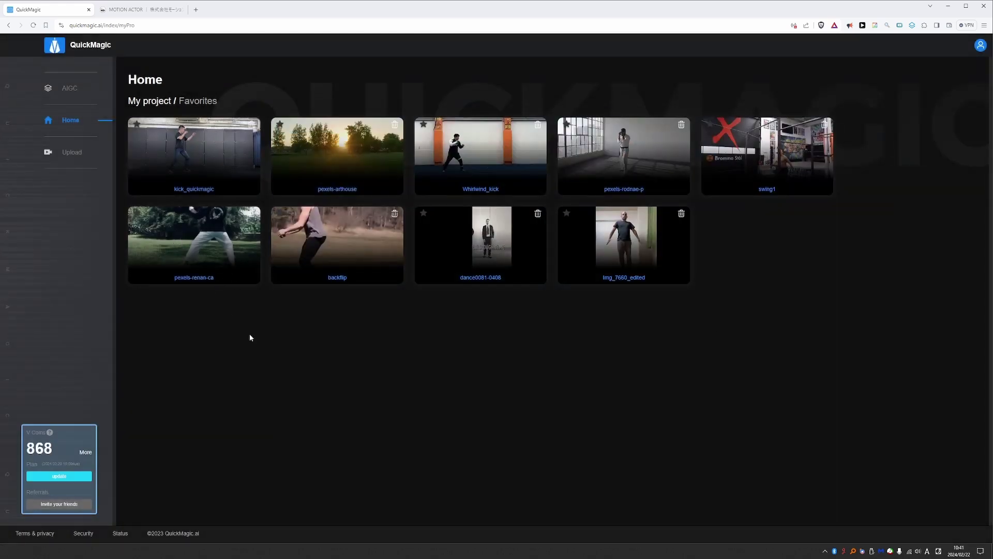
click(285, 278)
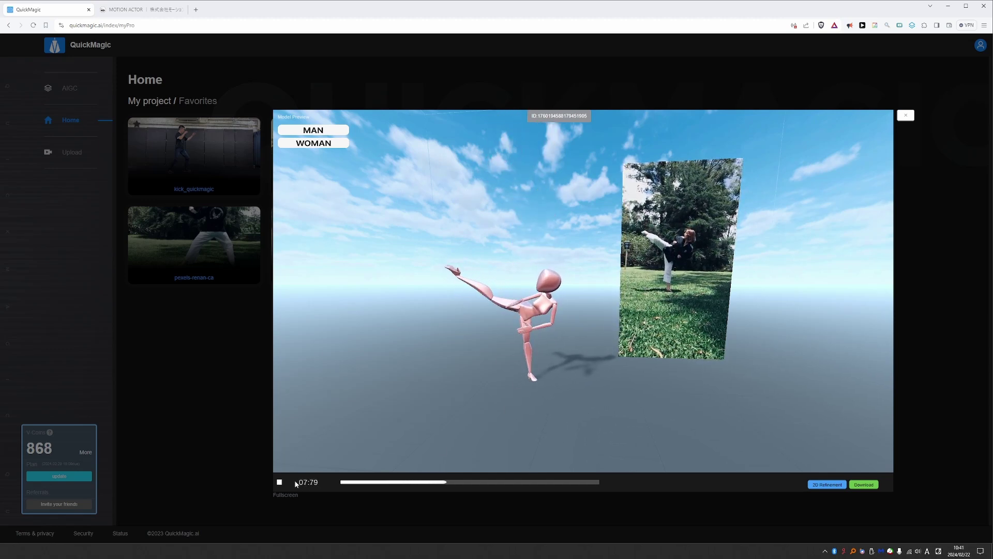
click(279, 482)
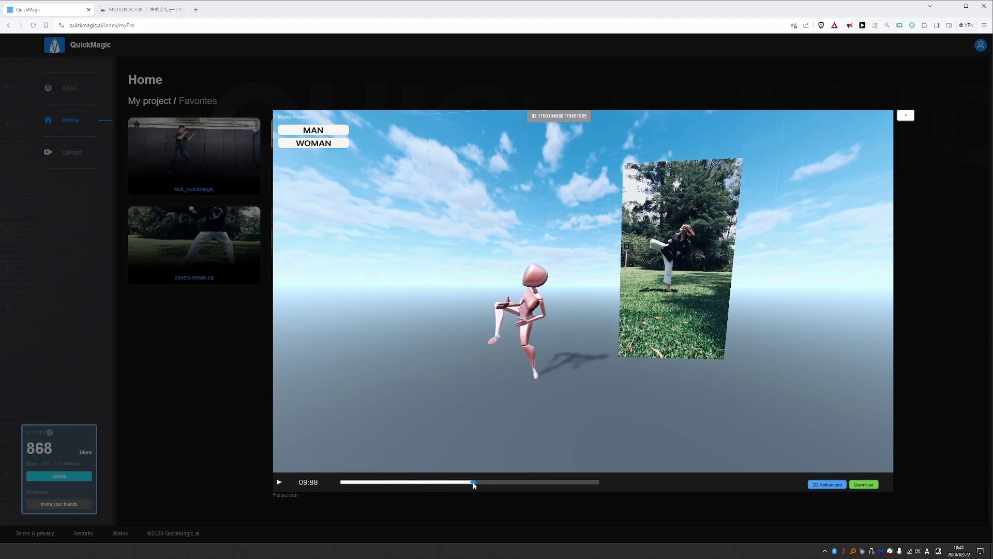
drag(474, 485, 413, 485)
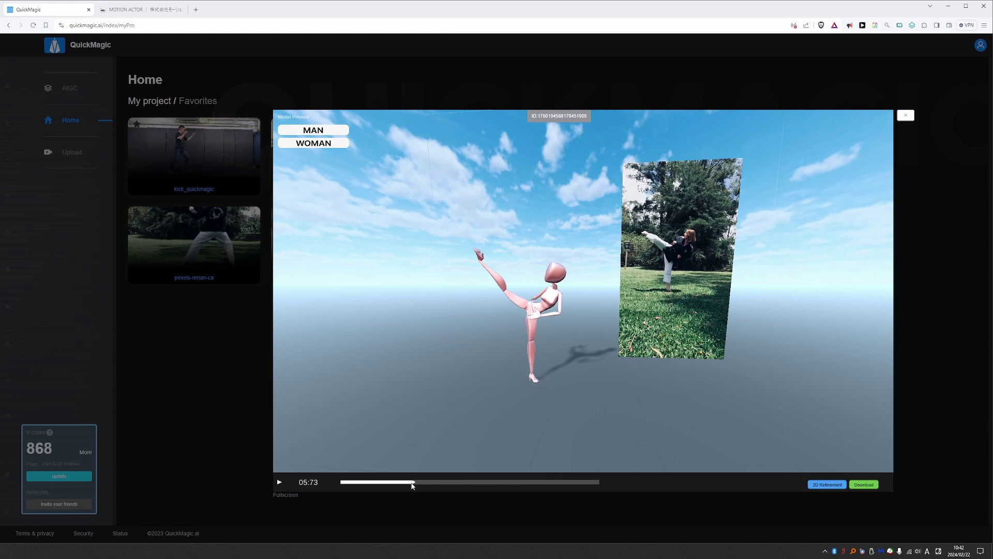
click(238, 432)
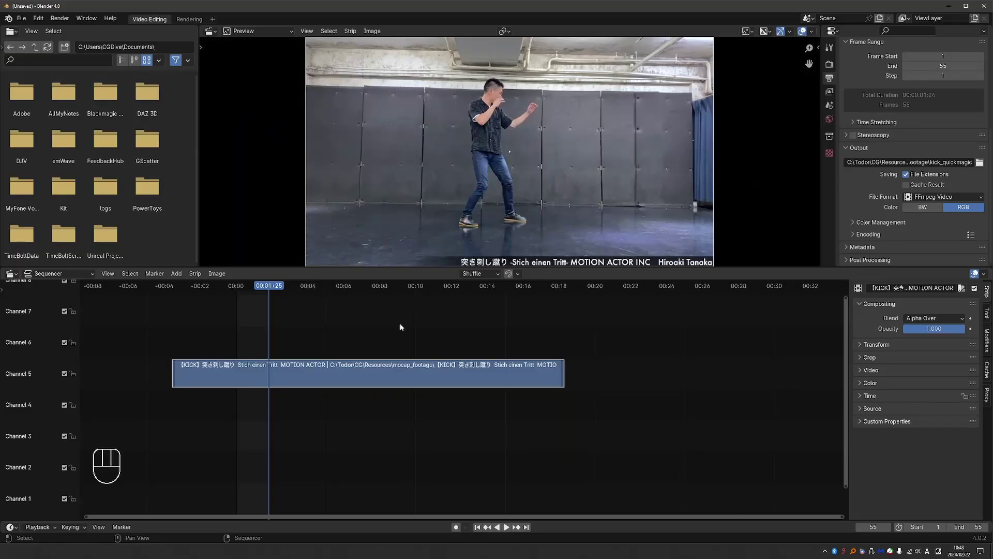
Start a new Video Editing file and add the pexels-renan-cajal video to the sequencer.
key(ctrl+n)
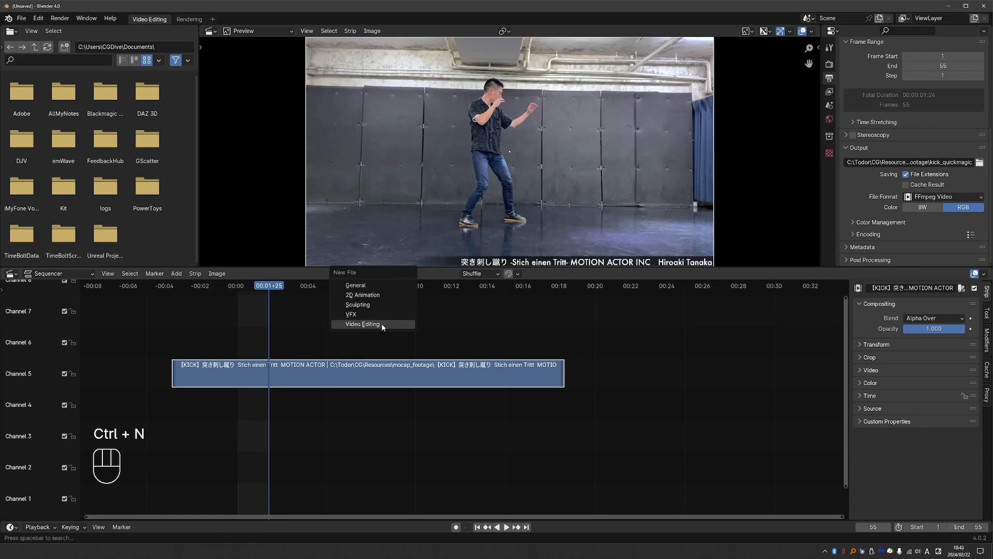
click(363, 324)
scroll(197, 472, down, 5)
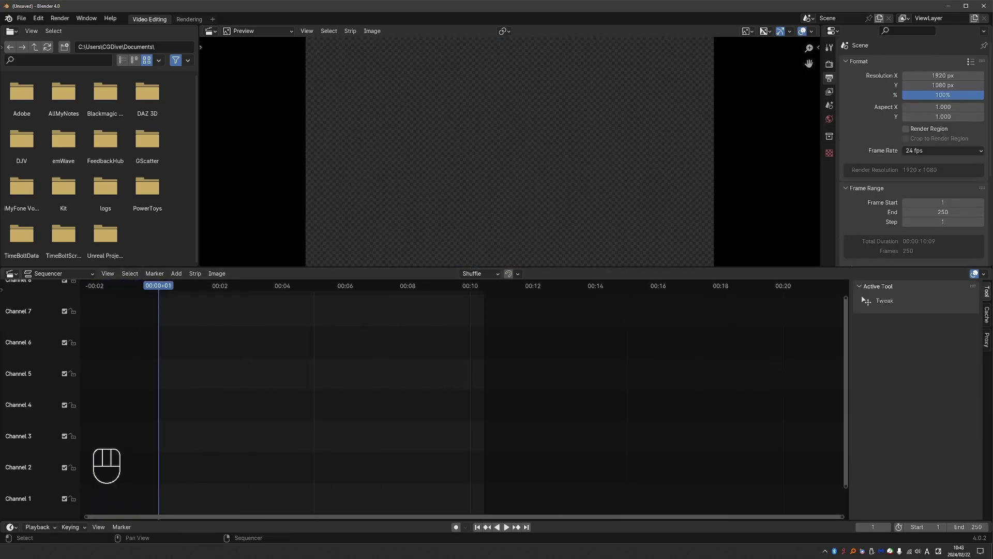
key(alt+Tab)
click(209, 217)
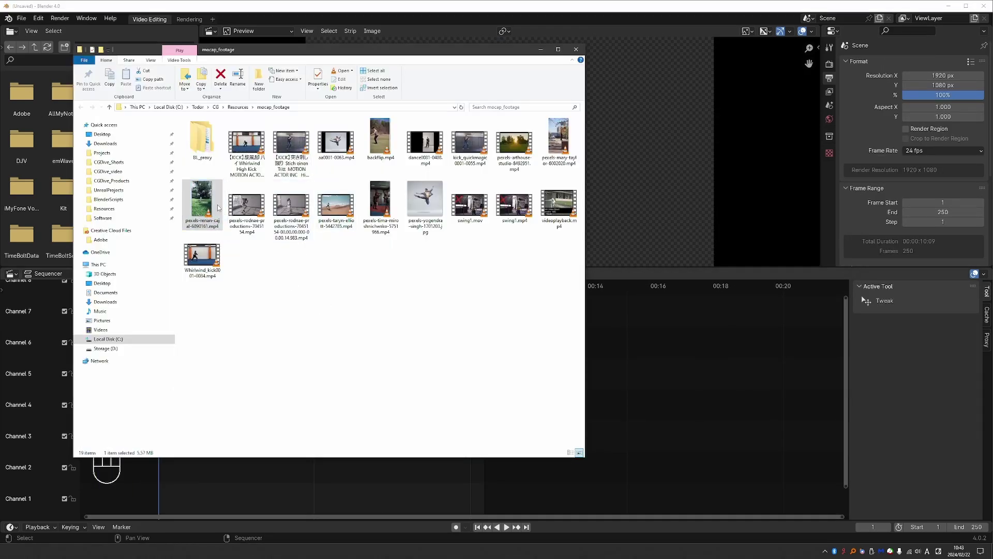
drag(197, 198, 198, 484)
click(257, 471)
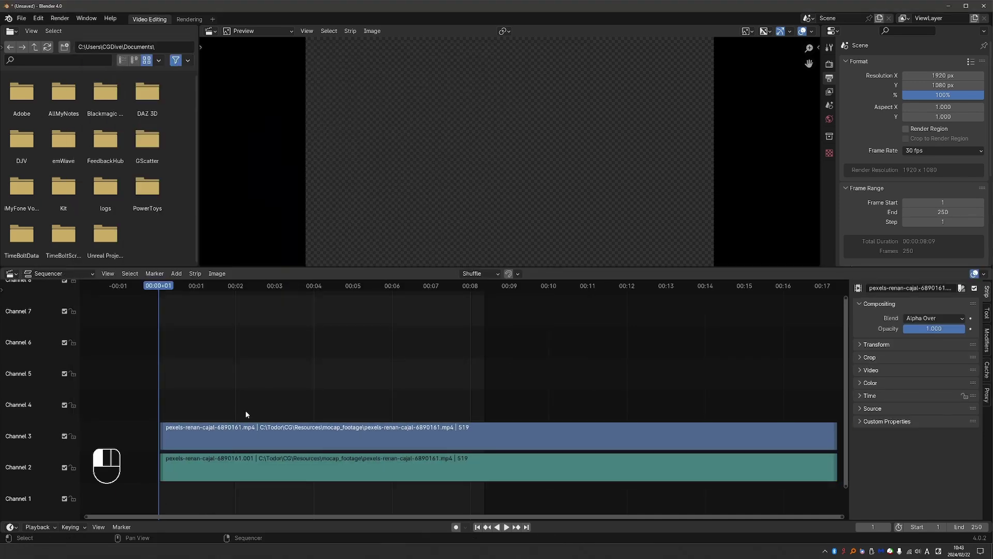
Delete the clip's audio strip and set the video strip's speed to 1016%.
click(261, 471)
key(Delete)
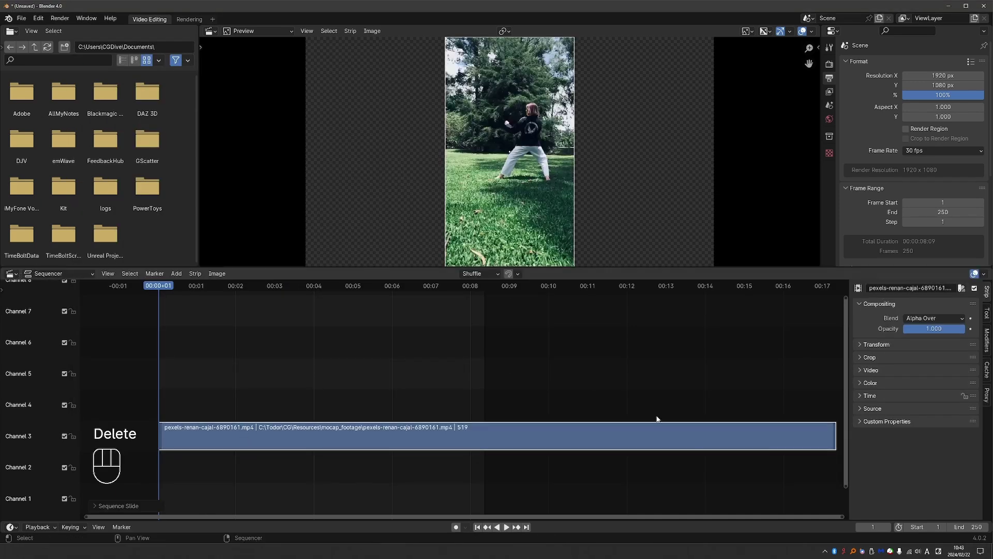
click(194, 273)
mouse_move(209, 295)
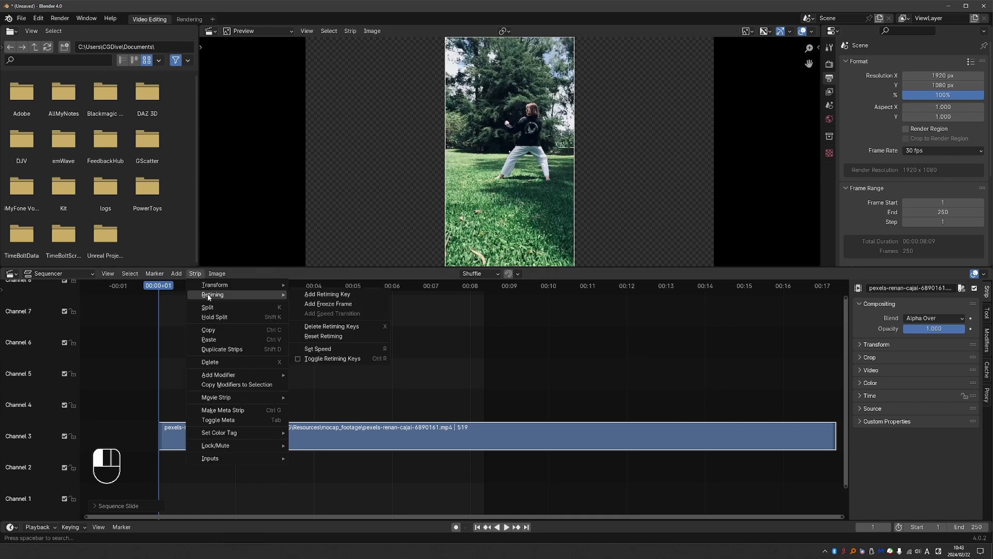
click(328, 349)
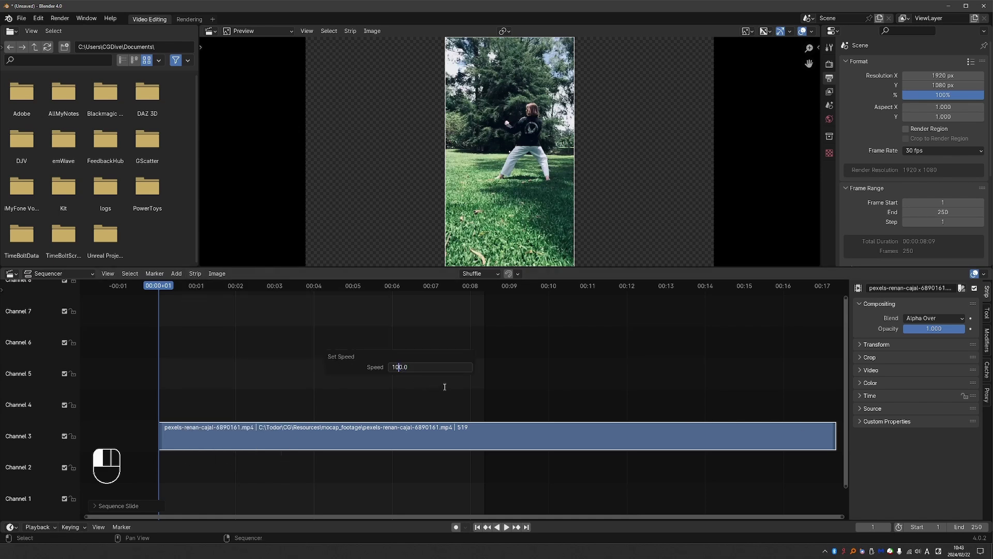
key(Return)
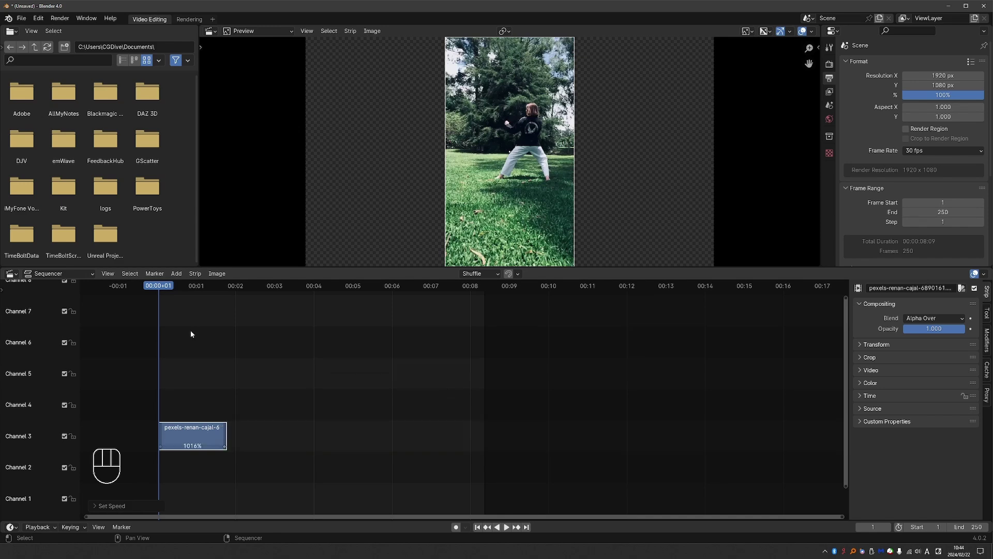
Play back the sped-up clip and set the scene's end frame to 52.
key(space)
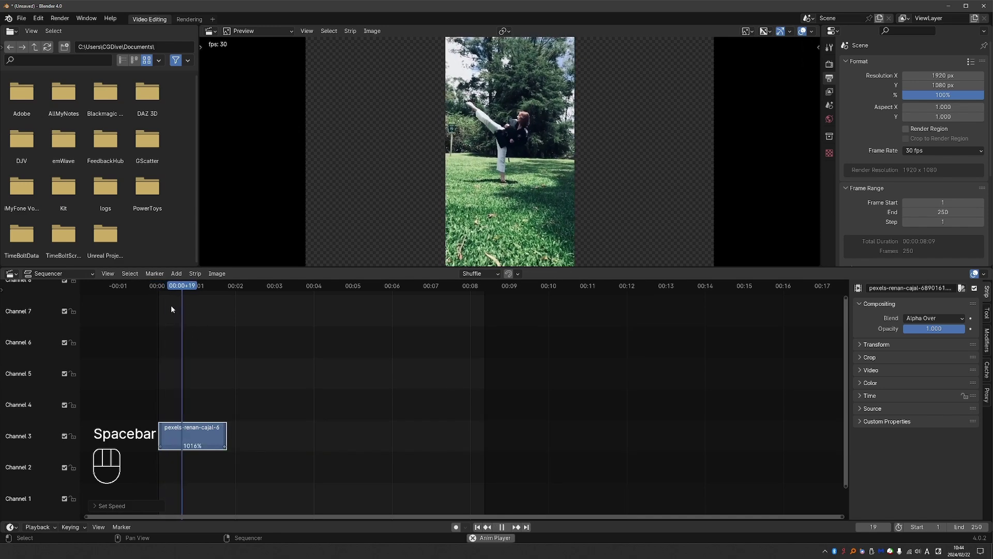
key(space)
click(161, 297)
key(space)
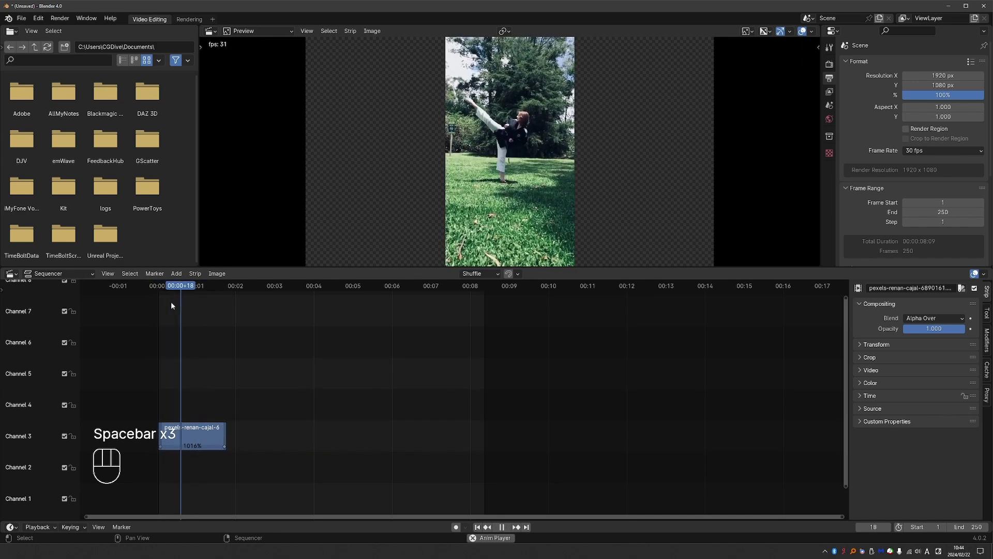
key(space)
key(space)
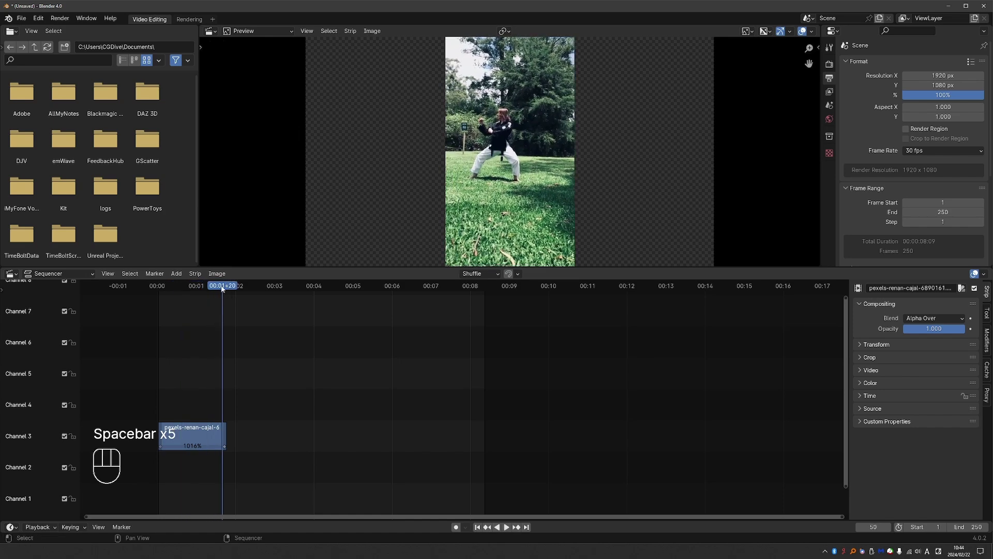
click(225, 288)
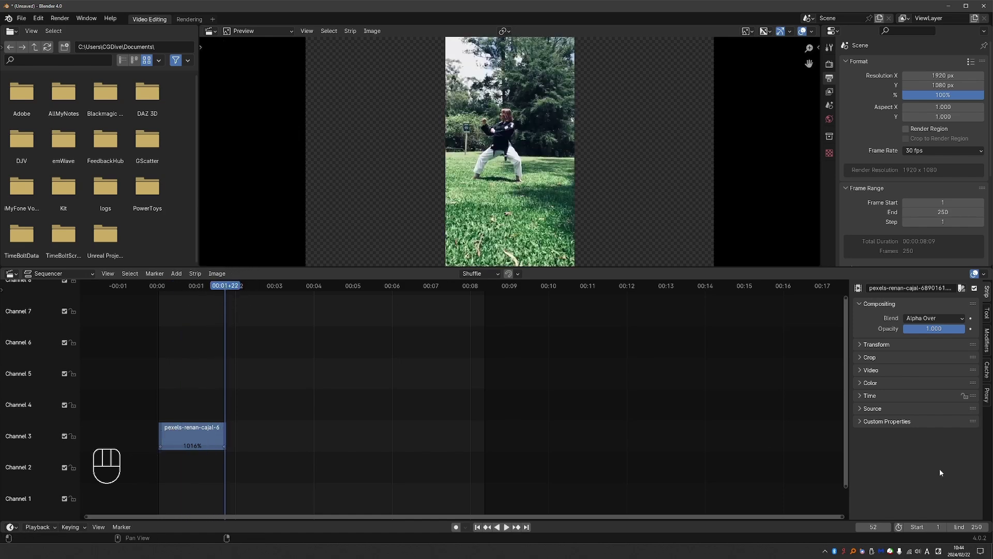
click(979, 526)
text(52)
key(Return)
Set the render output folder to mocap_footage and select the video strip.
scroll(916, 207, down, 5)
click(979, 190)
click(654, 396)
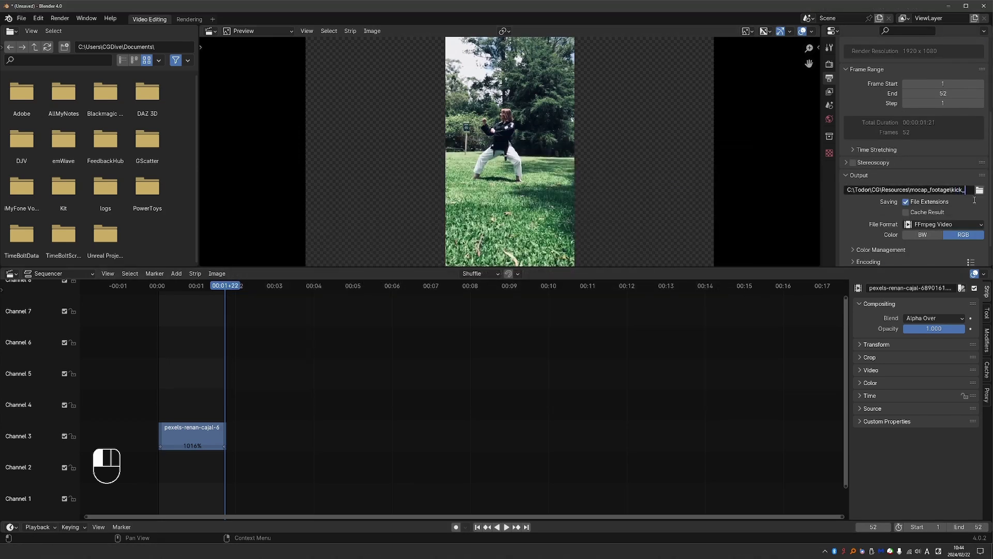
scroll(974, 203, down, 2)
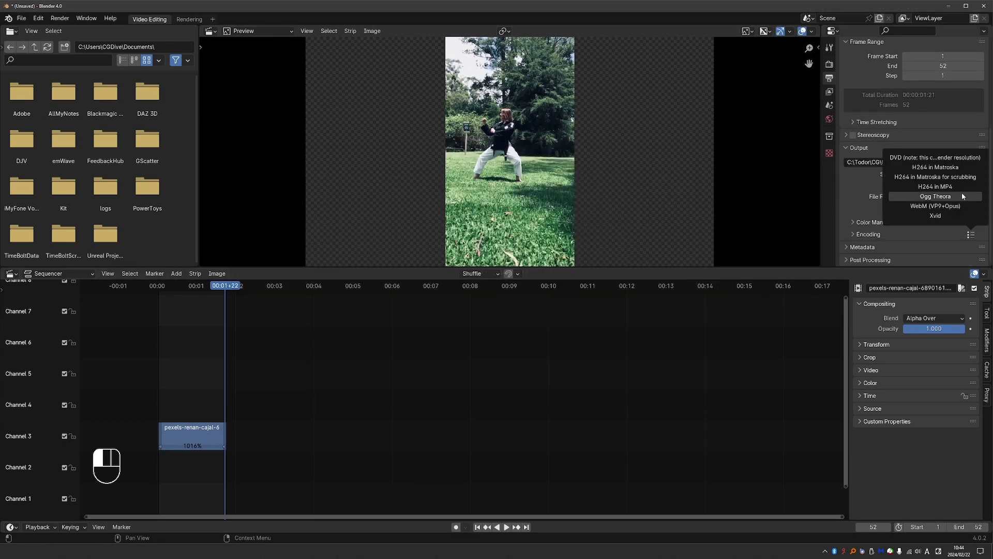
click(181, 436)
Scale up and reposition the video image to fill the preview frame, checking playback.
scroll(555, 142, down, 2)
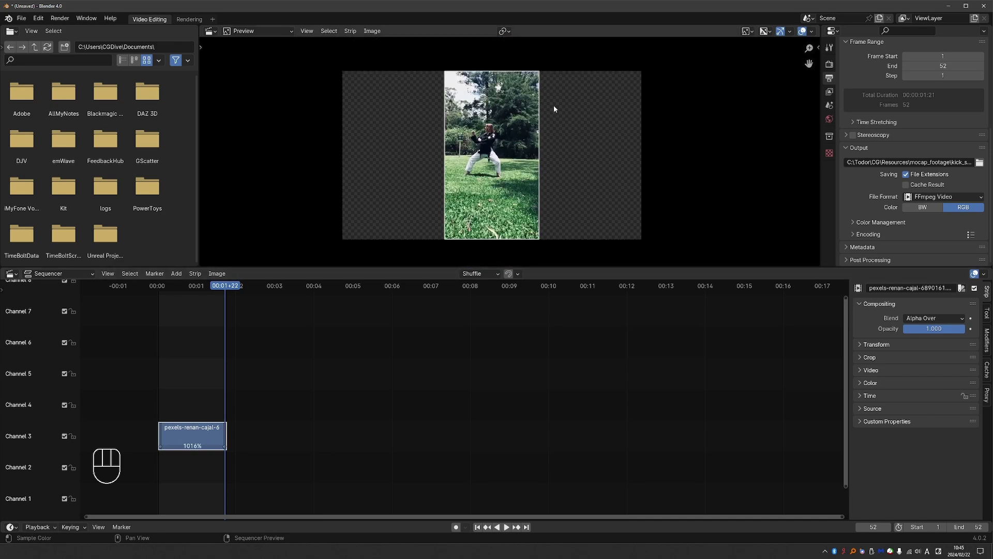
key(s)
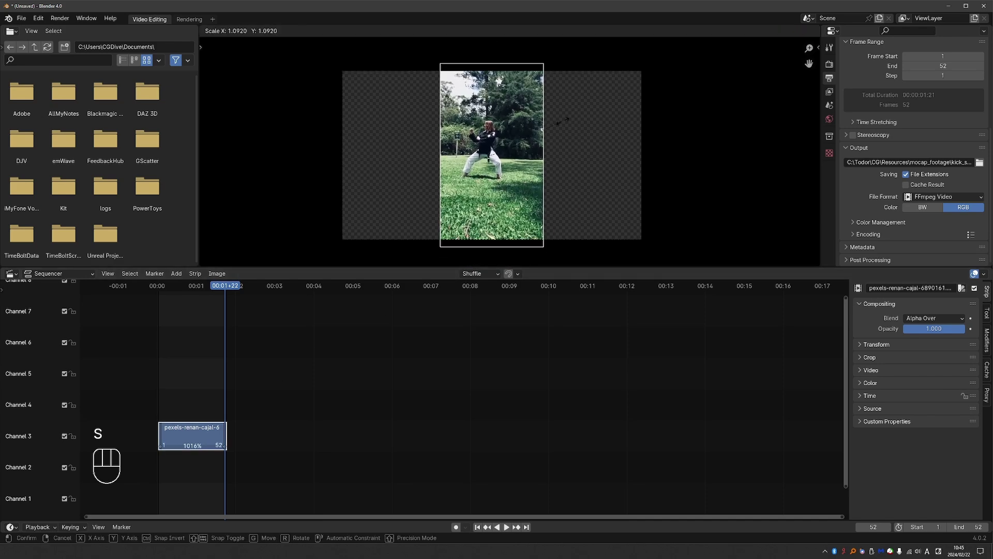
click(598, 122)
click(155, 286)
key(space)
key(g)
click(513, 162)
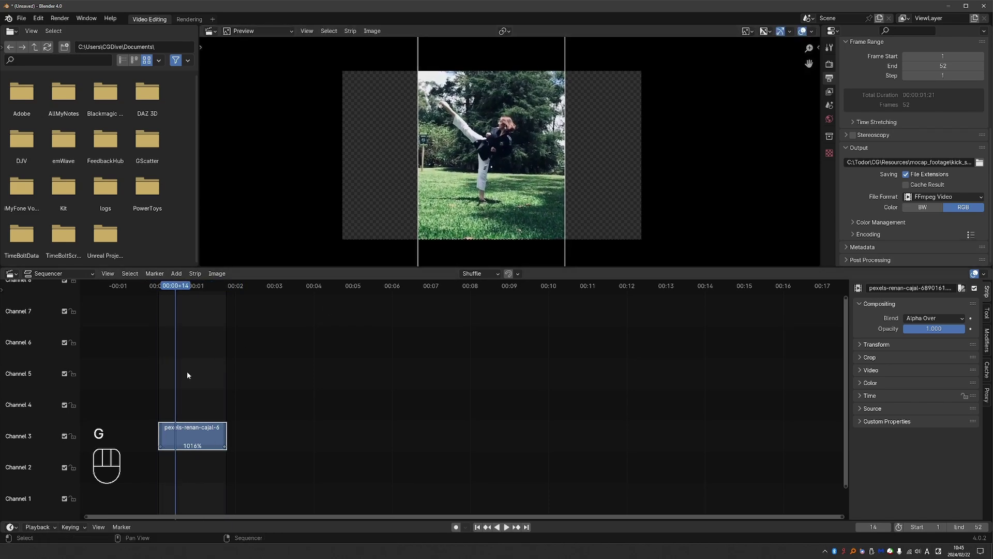
mouse_move(180, 290)
mouse_down()
mouse_move(164, 289)
mouse_move(213, 290)
mouse_move(157, 287)
mouse_move(177, 288)
mouse_up()
key(s)
key(Return)
key(space)
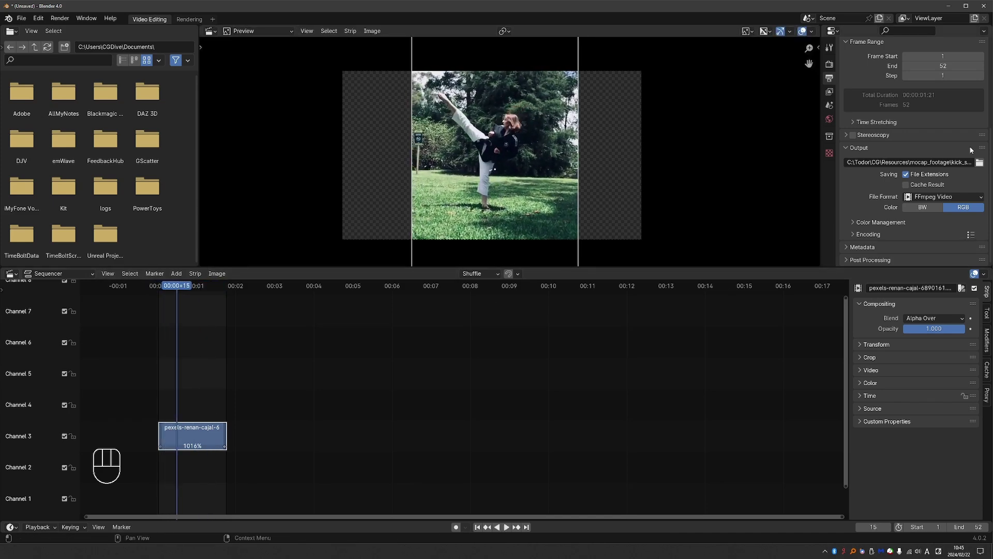
Render the clip as an animation and close the render result window.
click(61, 19)
click(66, 38)
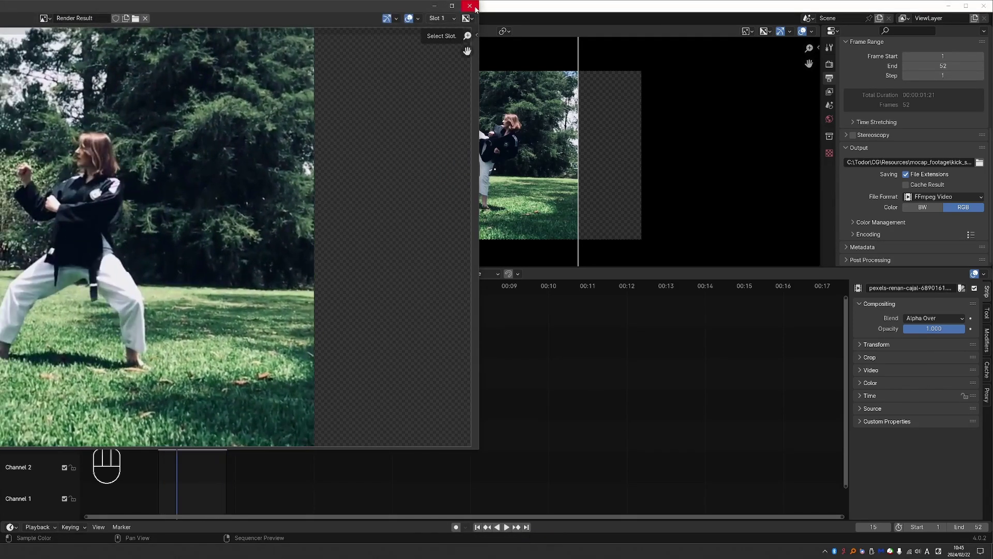
click(469, 6)
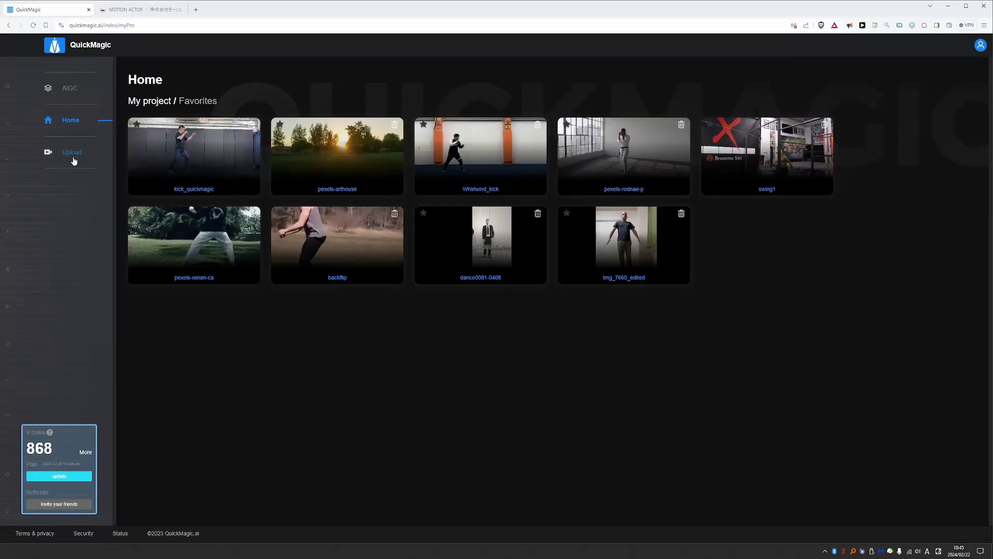
Upload the kick_speedup video as a new project and accept the V Coin charge.
click(73, 160)
click(287, 129)
double_click(156, 131)
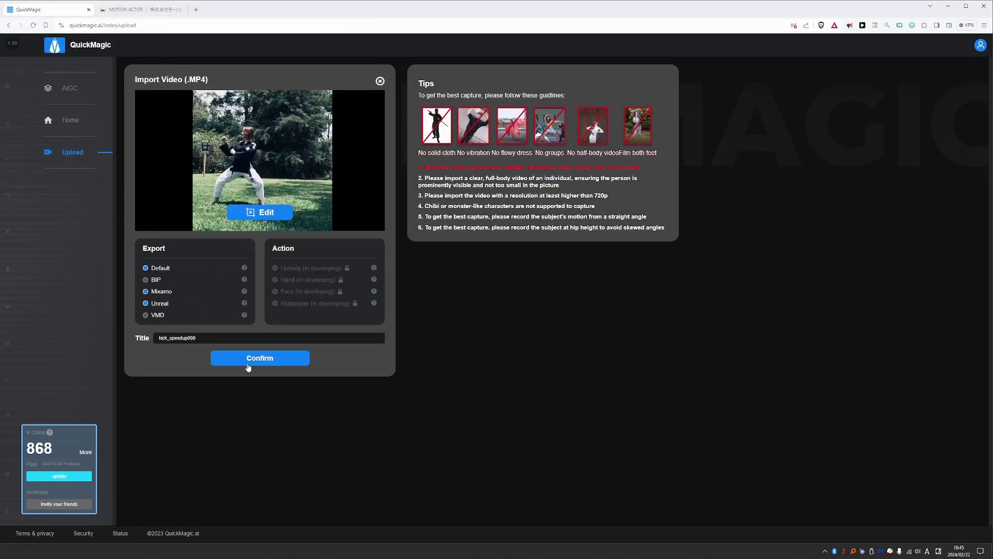
click(297, 368)
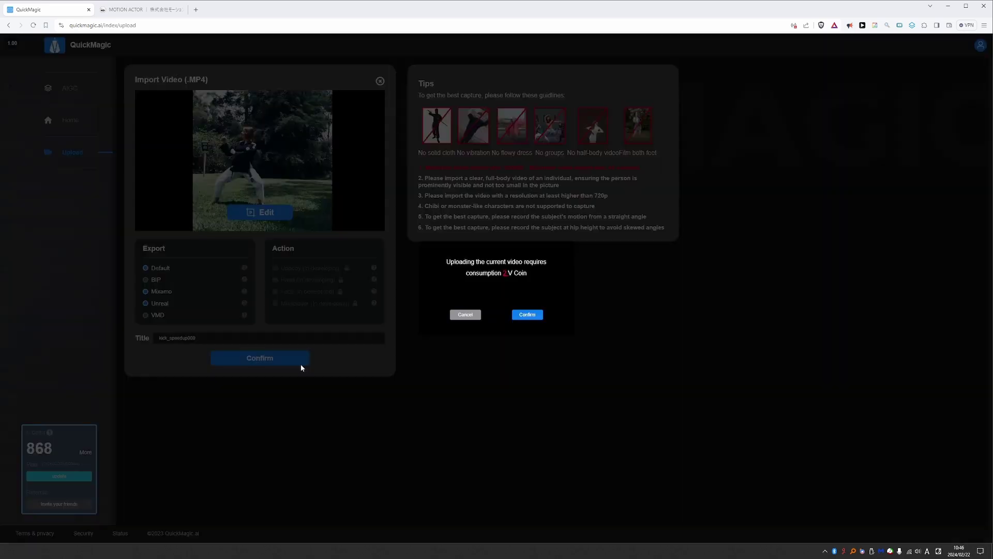
click(526, 313)
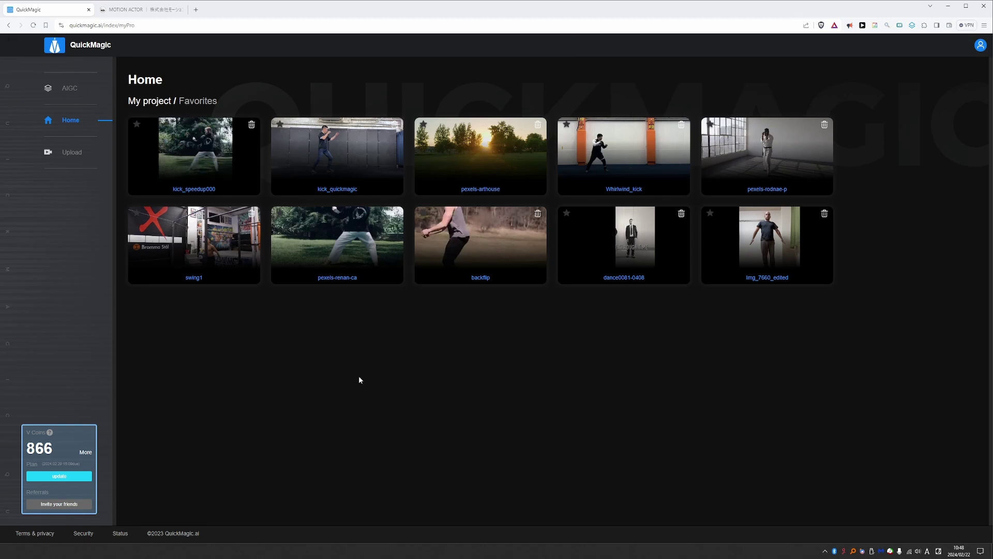
click(297, 275)
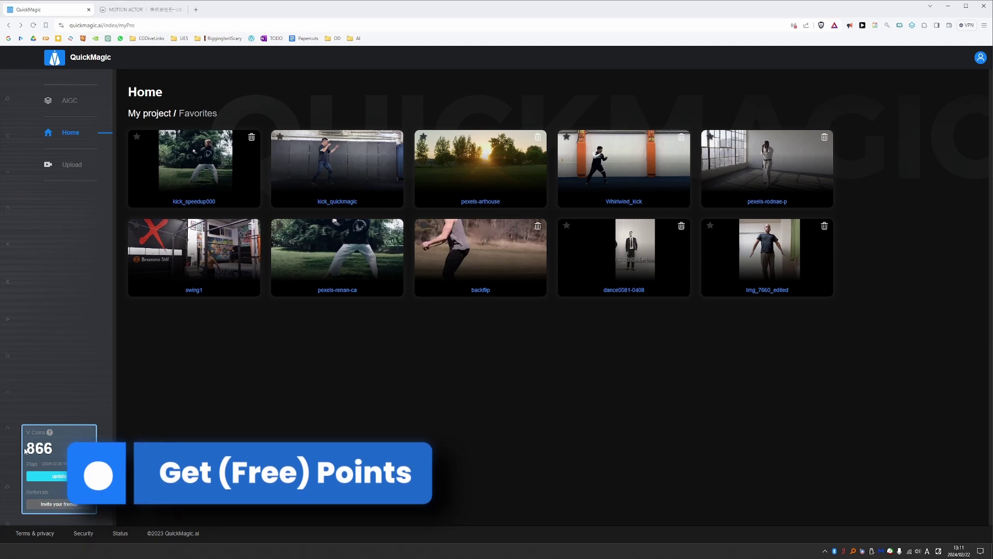
double_click(52, 448)
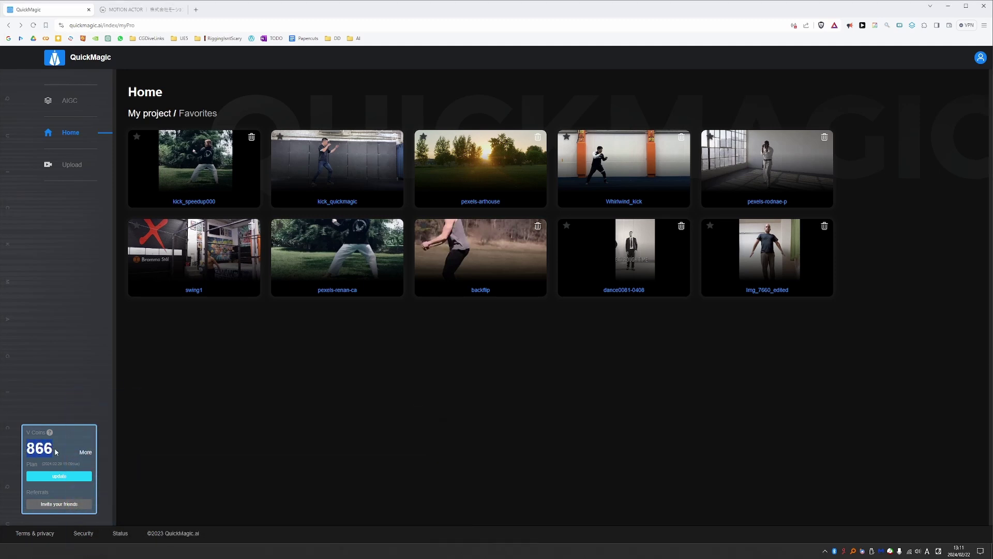
click(58, 476)
click(79, 503)
Download Whirlwind_kick and extract Whirlwind_kick_CS.fbx and Whirlwind_kick_Mixamo.fbx into the 3DData folder.
click(591, 268)
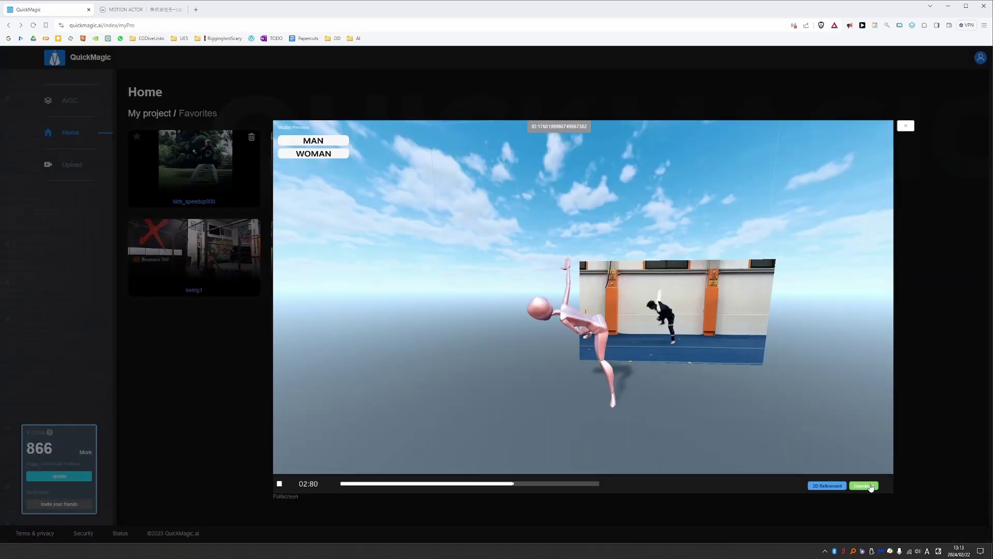
click(872, 486)
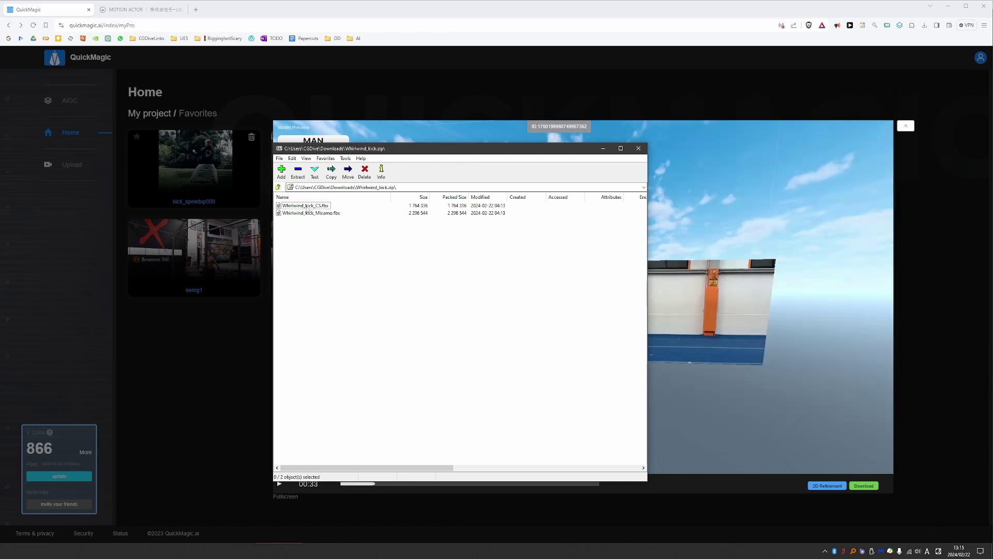
click(301, 207)
click(311, 213)
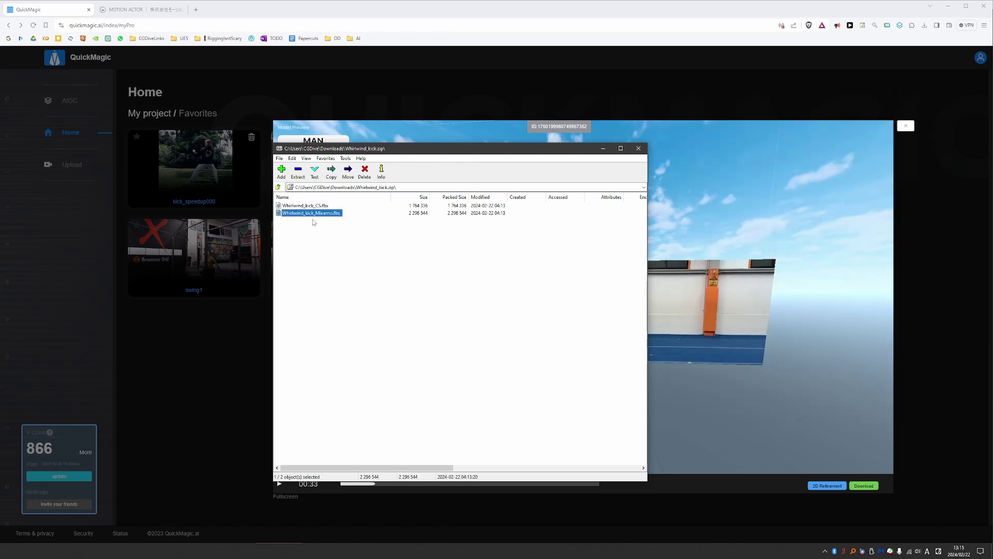
key(alt+Tab)
double_click(202, 138)
key(alt+Tab)
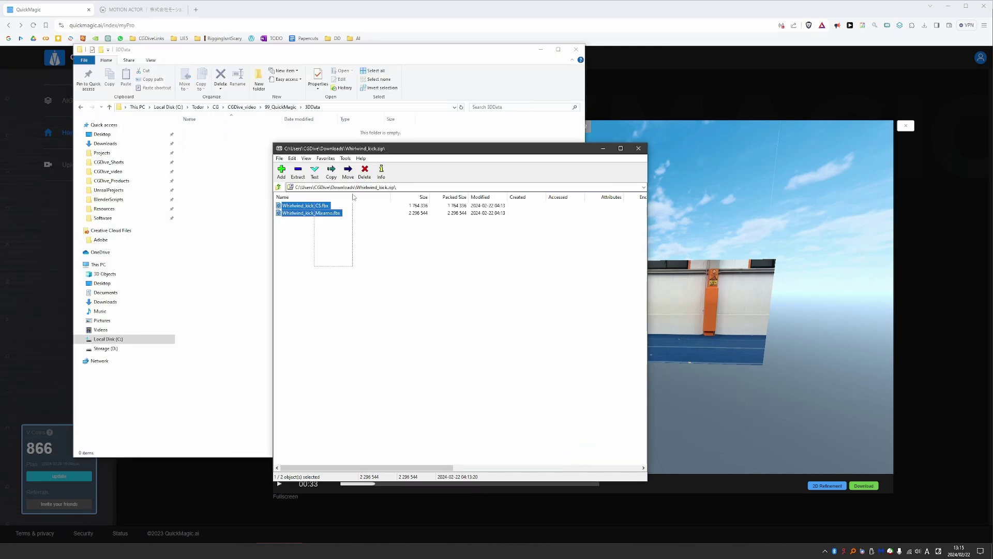
drag(306, 207, 219, 223)
click(632, 138)
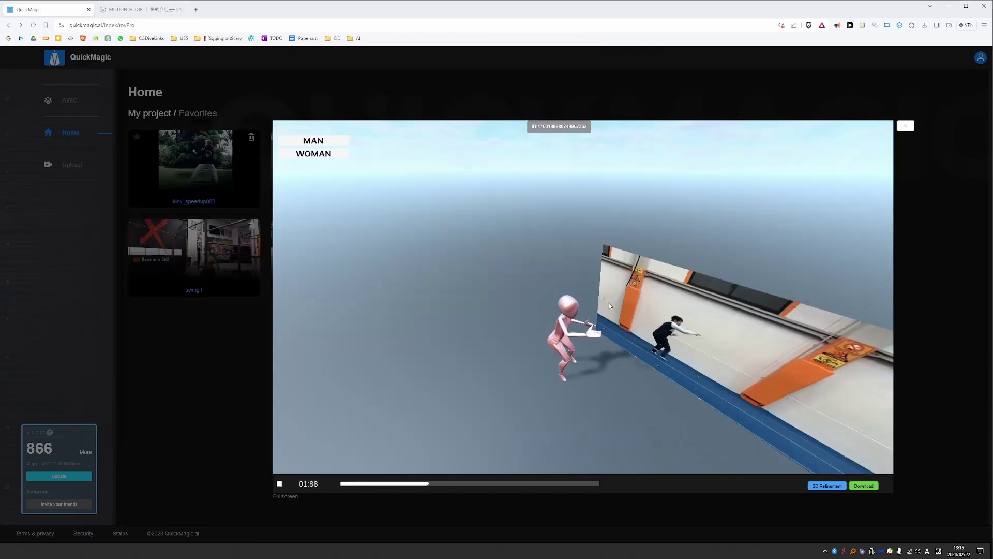
Close the QuickMagic project viewer and start a new General scene in Blender.
click(905, 126)
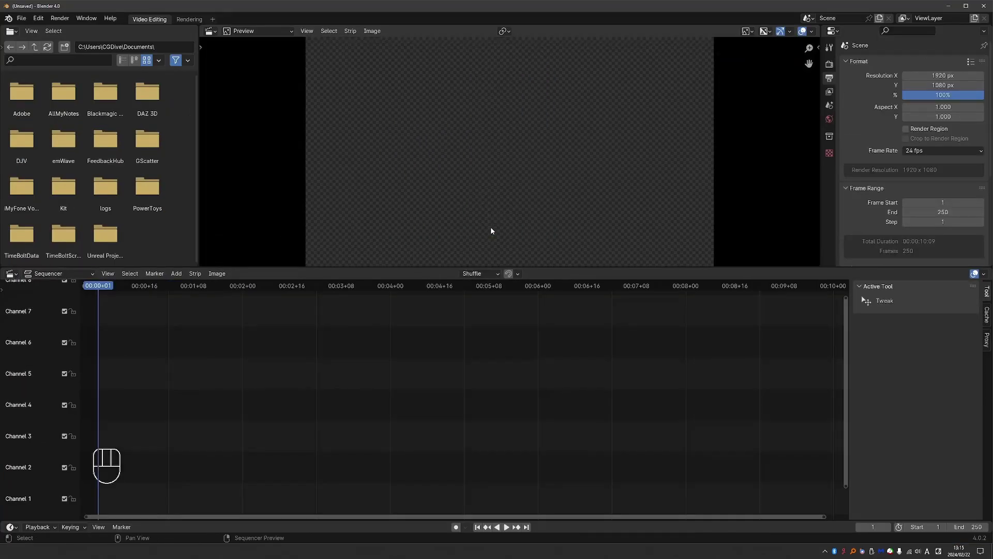
key(ctrl+n)
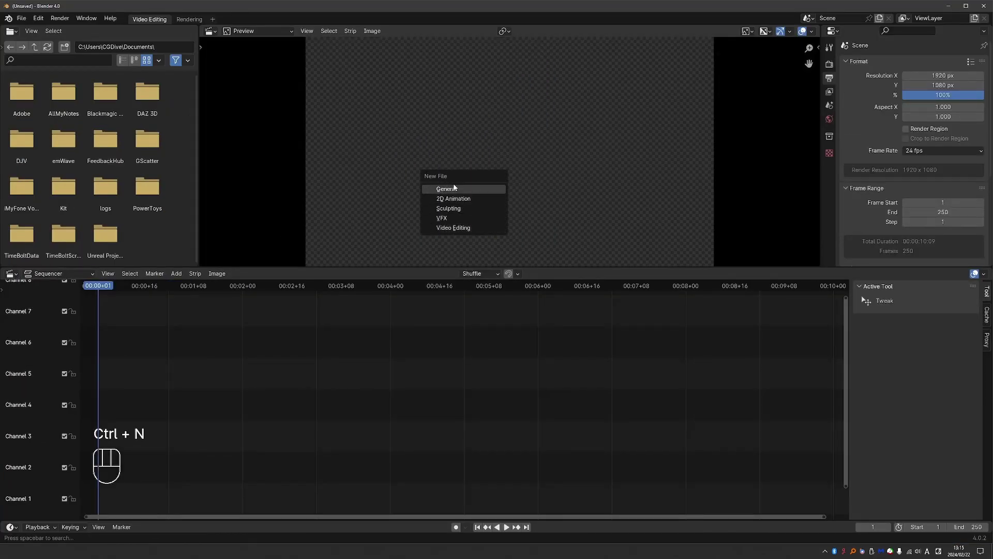
click(454, 187)
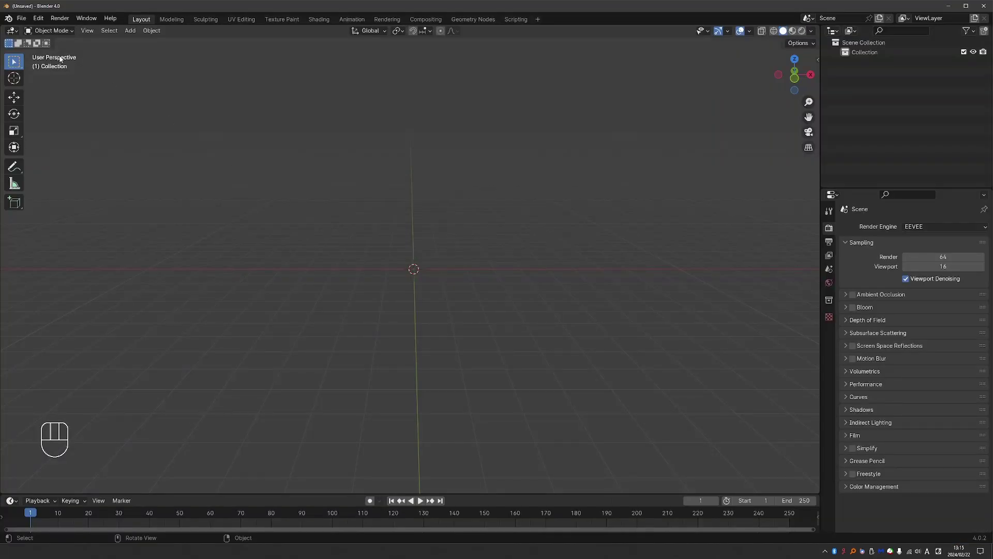
Import Whirlwind_kick_CS.fbx and Whirlwind_kick_Mixamo.fbx from the 3DData folder.
click(22, 18)
mouse_move(48, 154)
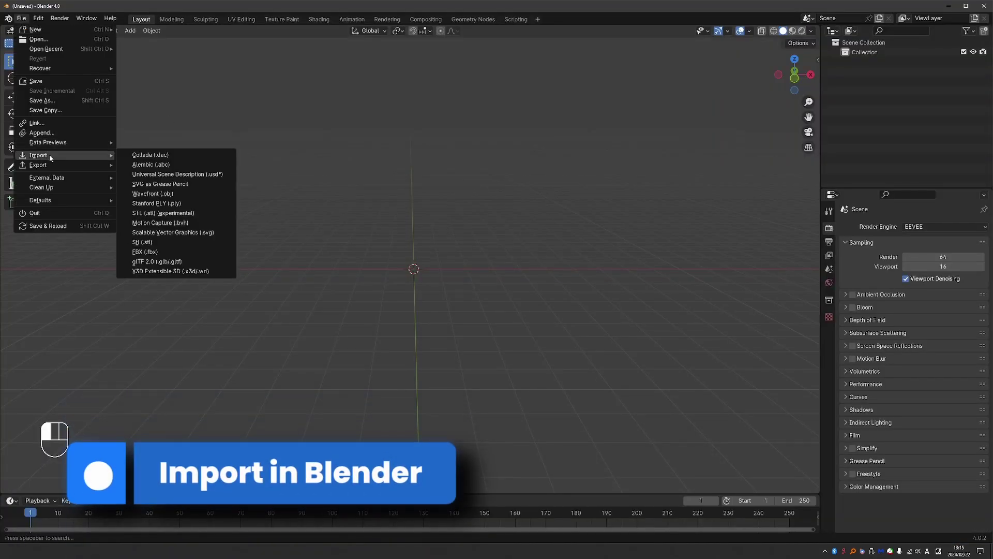
click(190, 251)
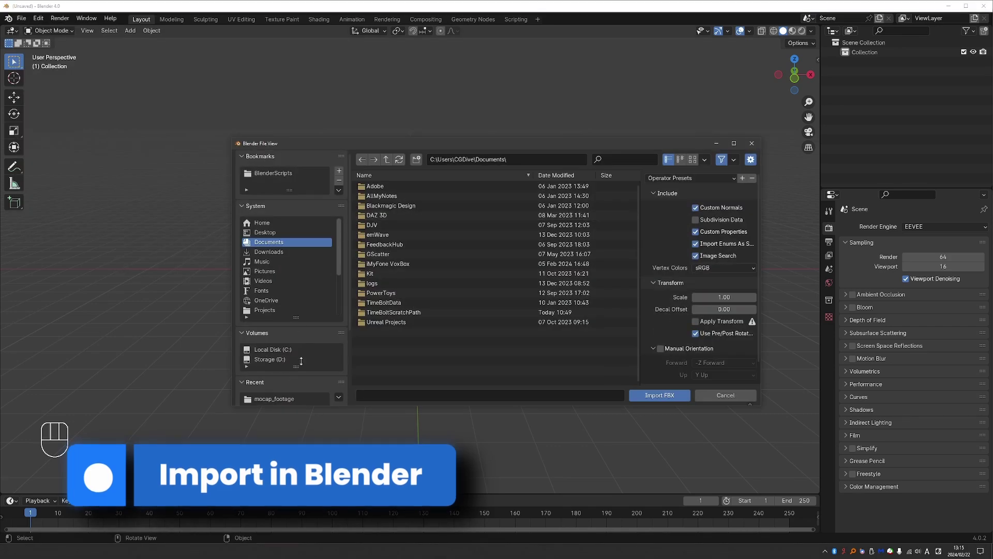
key(alt+Tab)
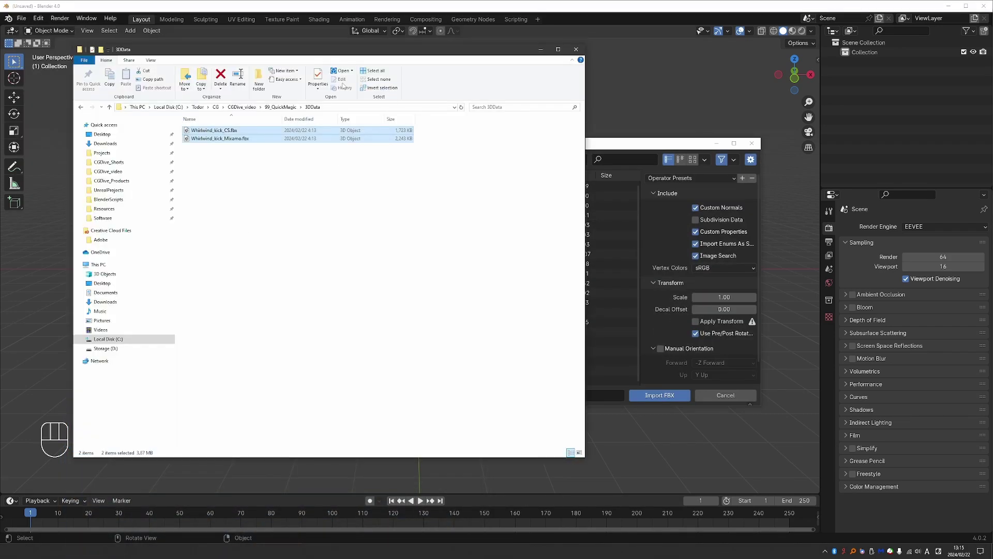
click(382, 106)
key(ctrl+c)
key(alt+Tab)
key(ctrl+v)
click(398, 186)
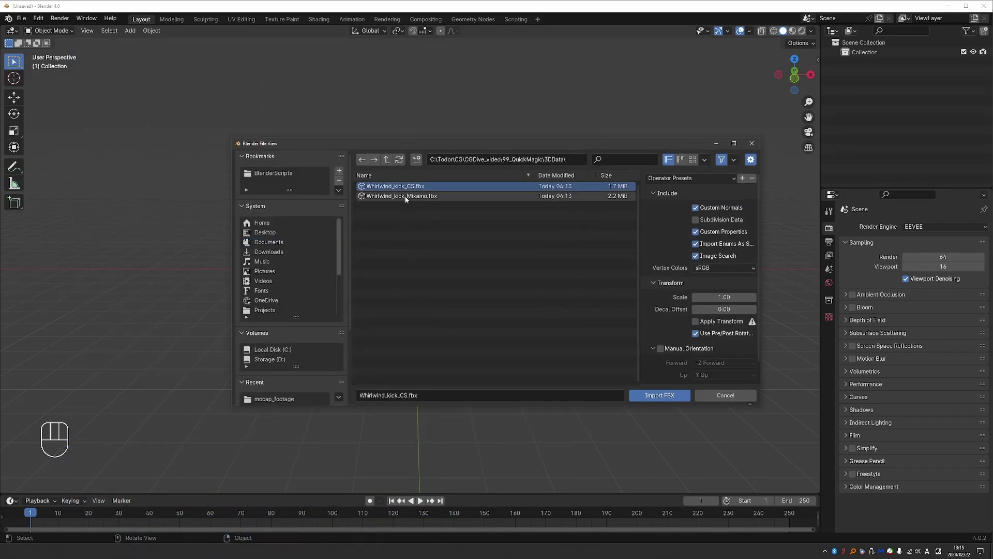
shift+click(403, 196)
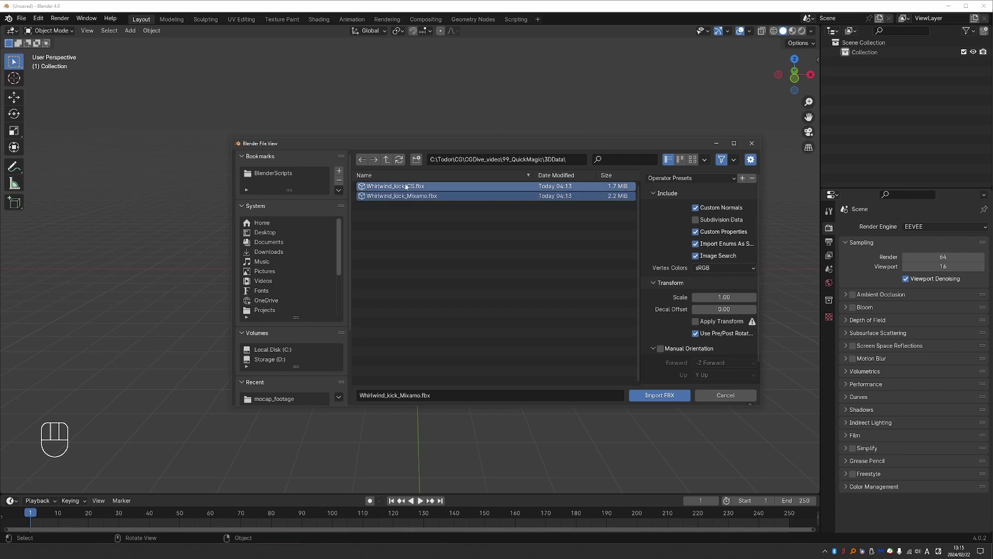
click(662, 397)
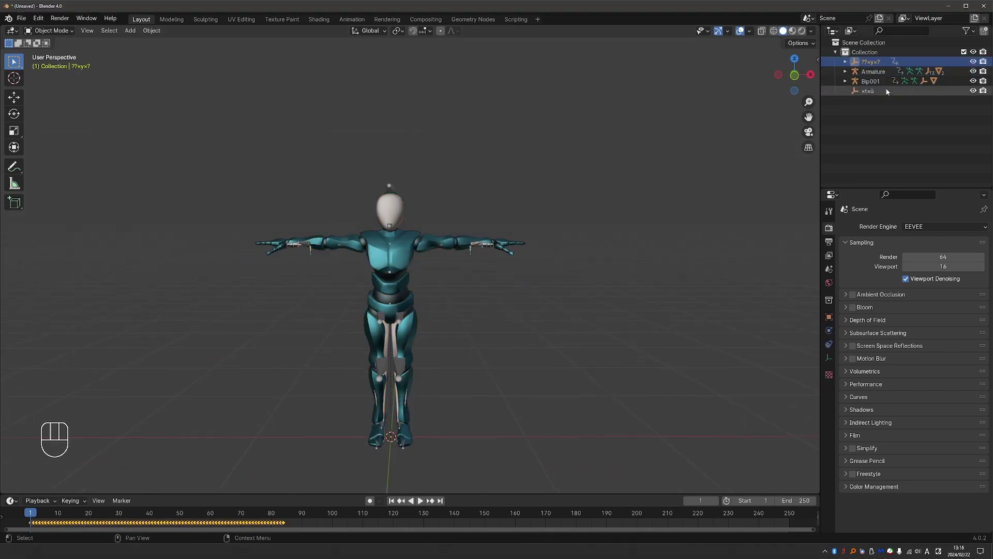
Delete the two stray objects and move the teal character's armature along X.
ctrl+click(886, 91)
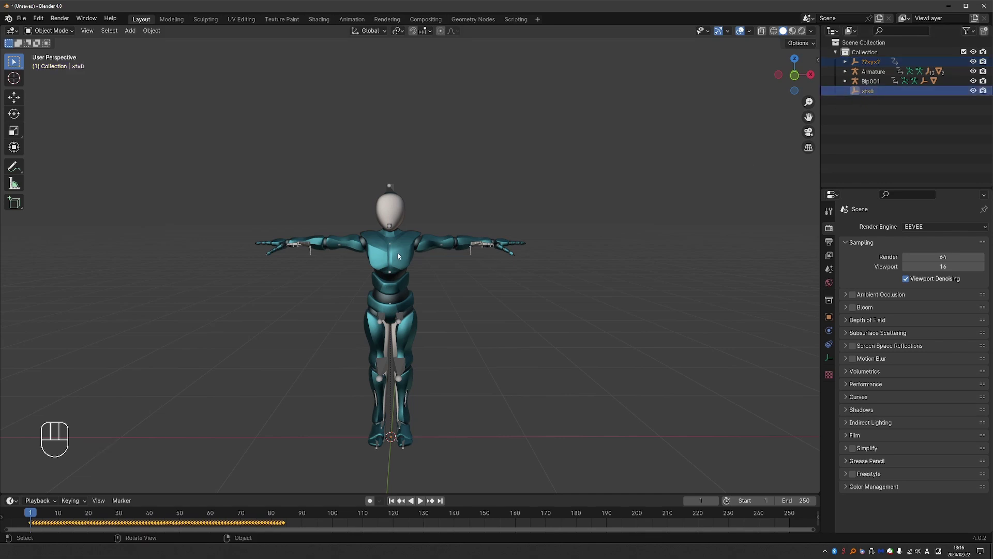
key(Delete)
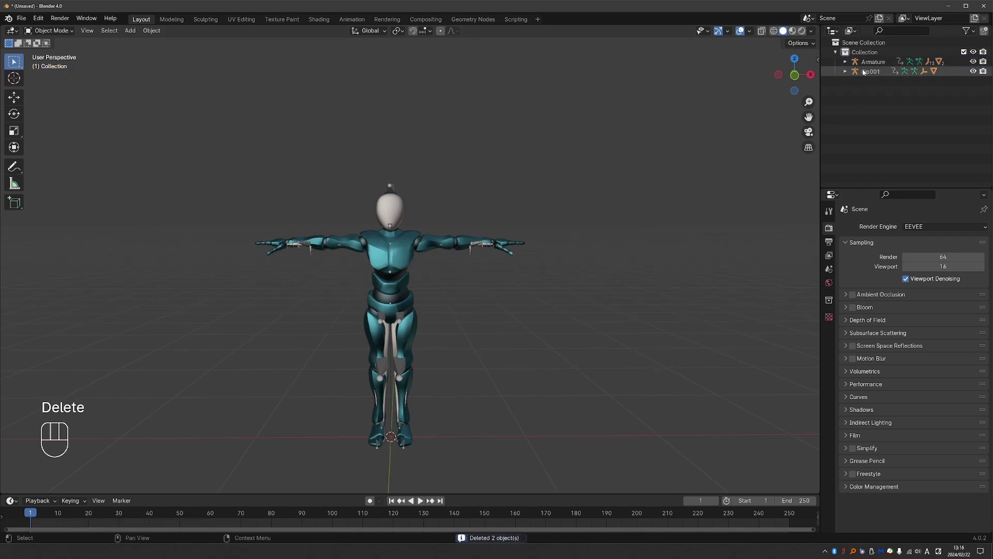
click(866, 62)
key(g)
key(x)
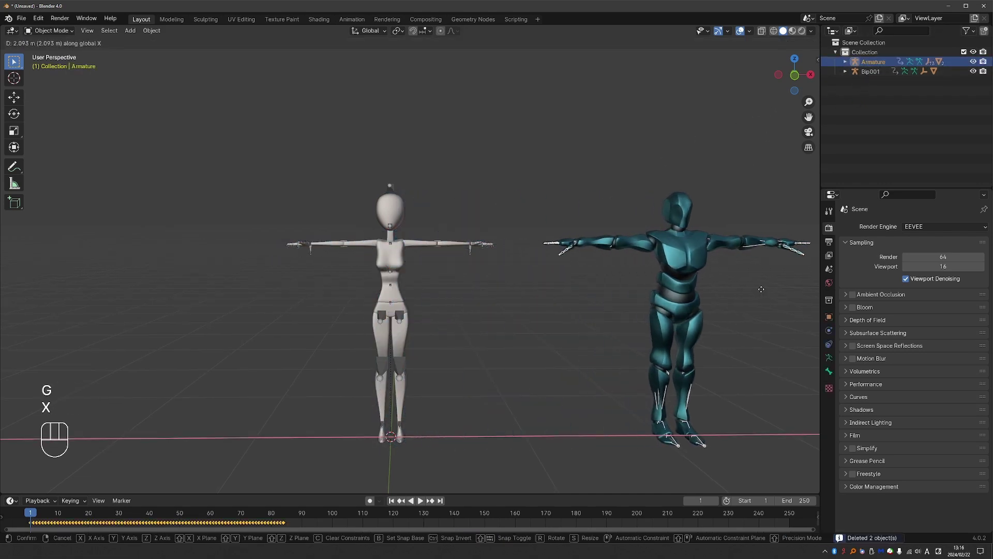
click(750, 288)
Play the two kick animations side by side, stopping at frame 83.
scroll(554, 334, down, 3)
key(space)
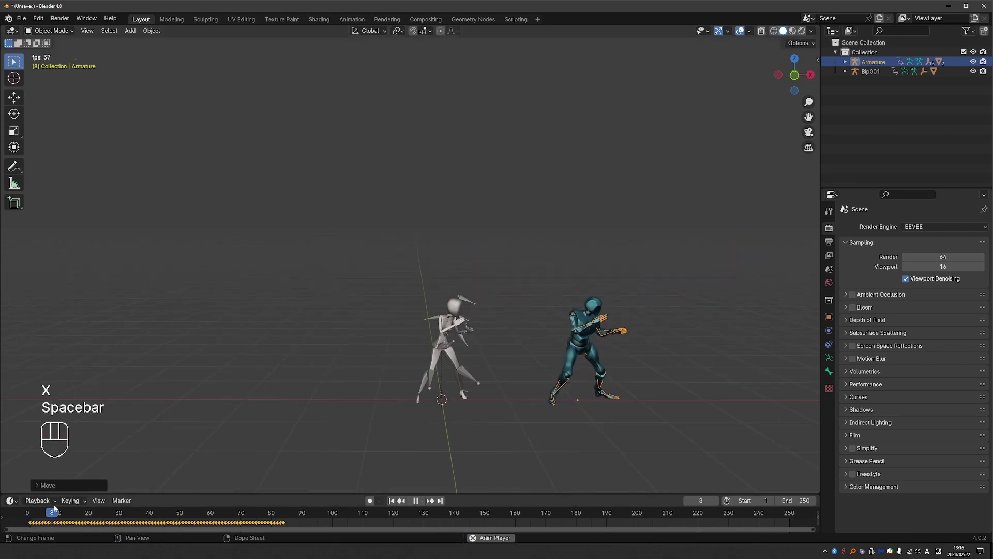
key(space)
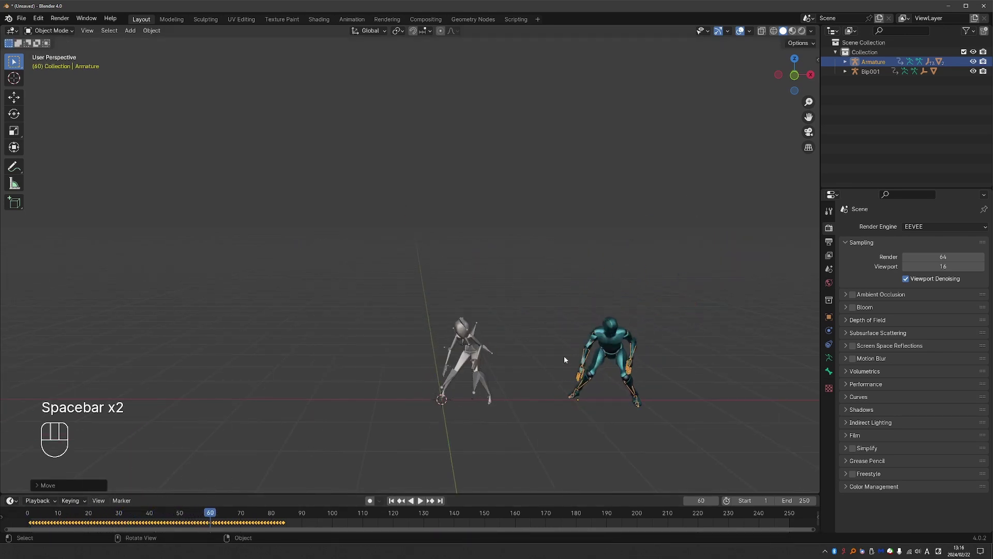
mouse_move(564, 355)
middle_down()
mouse_move(567, 337)
mouse_move(575, 342)
middle_up()
key(space)
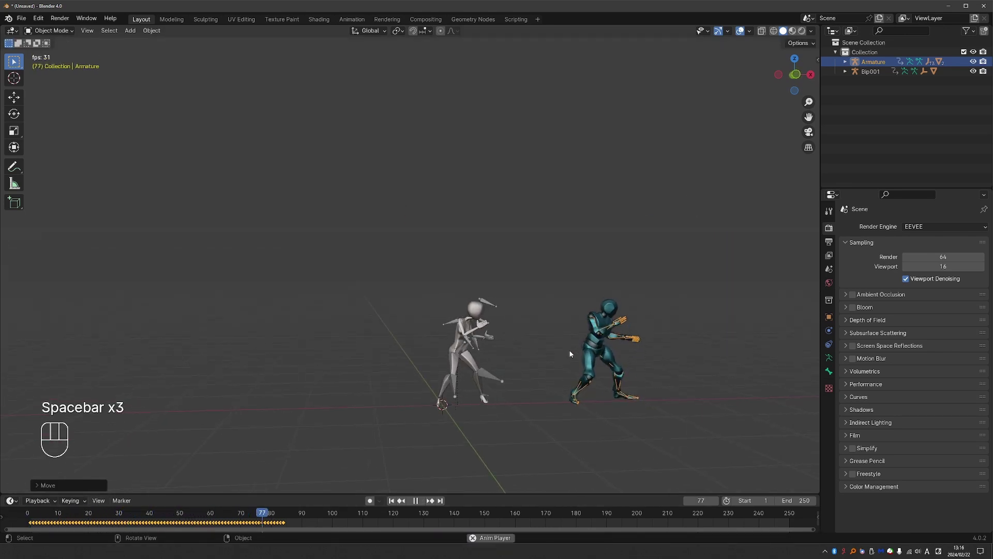
key(space)
Zoom in on the white figure and box-select all of it.
click(468, 356)
middle_drag(468, 357, 439, 208)
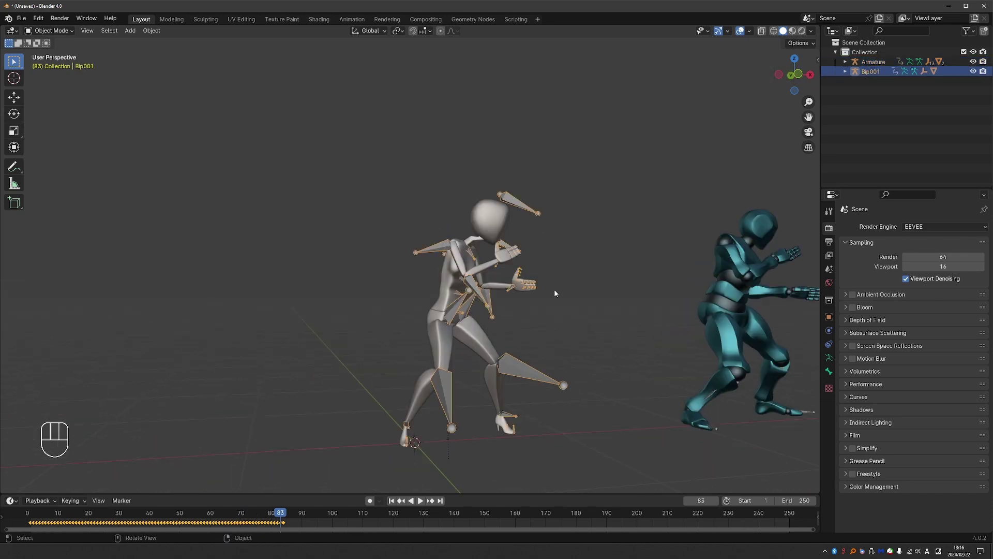
middle_drag(432, 267, 413, 266)
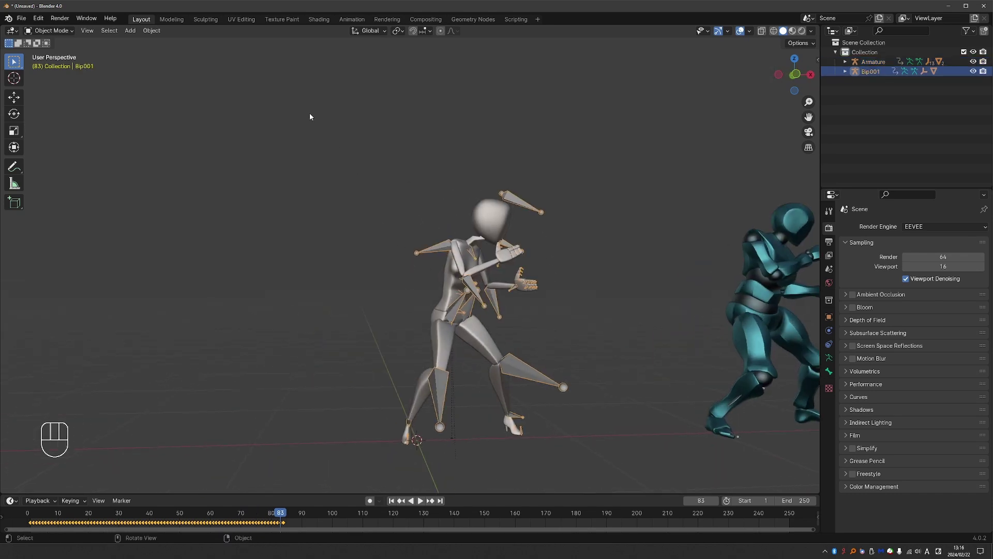
drag(308, 116, 616, 479)
Delete the selected white figure.
scroll(574, 388, down, 5)
key(x)
click(527, 293)
Import Whirlwind_kick_Mixamo.fbx with Automatic Bone Orientation enabled under Armature.
click(21, 18)
mouse_move(104, 156)
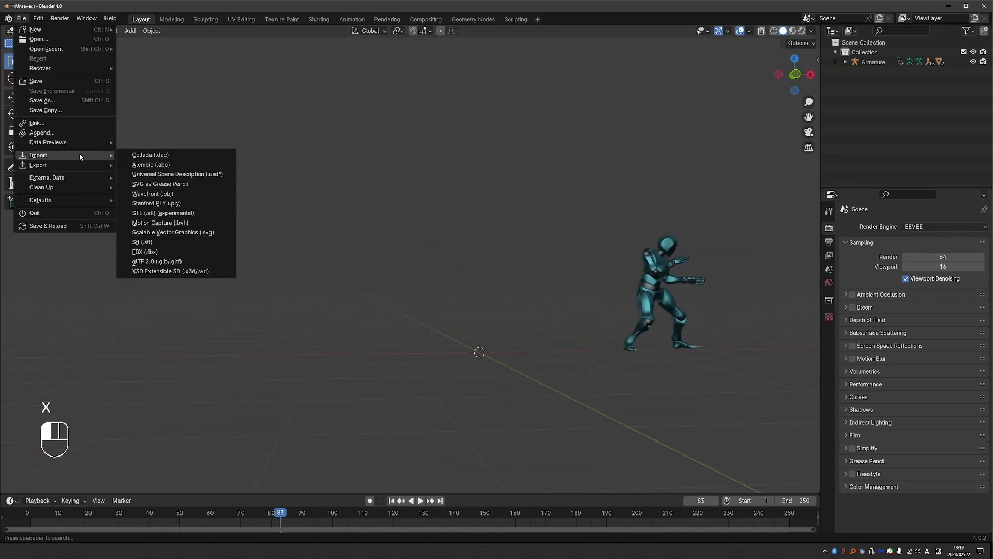
click(146, 252)
click(429, 203)
scroll(707, 361, down, 2)
click(676, 380)
scroll(695, 354, down, 5)
click(694, 353)
click(603, 354)
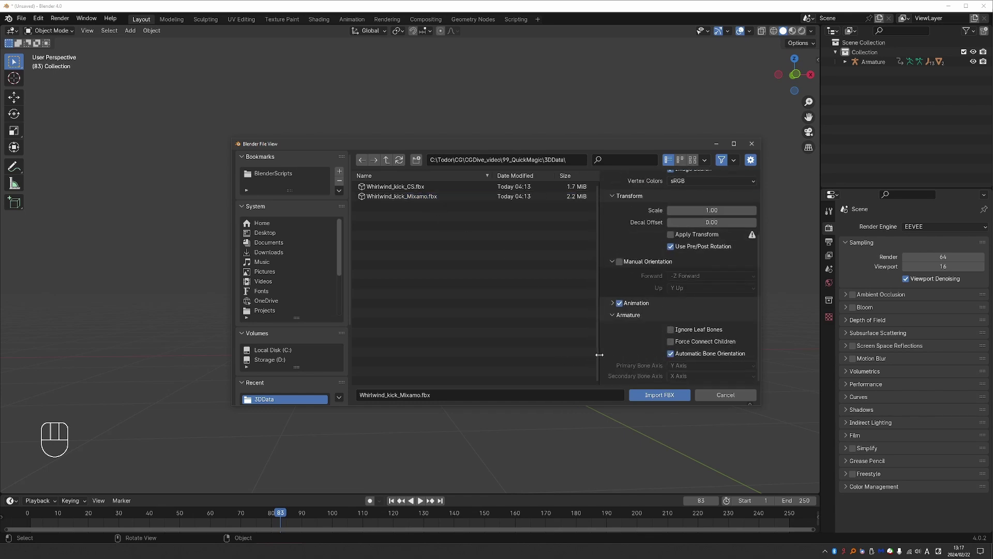
click(653, 395)
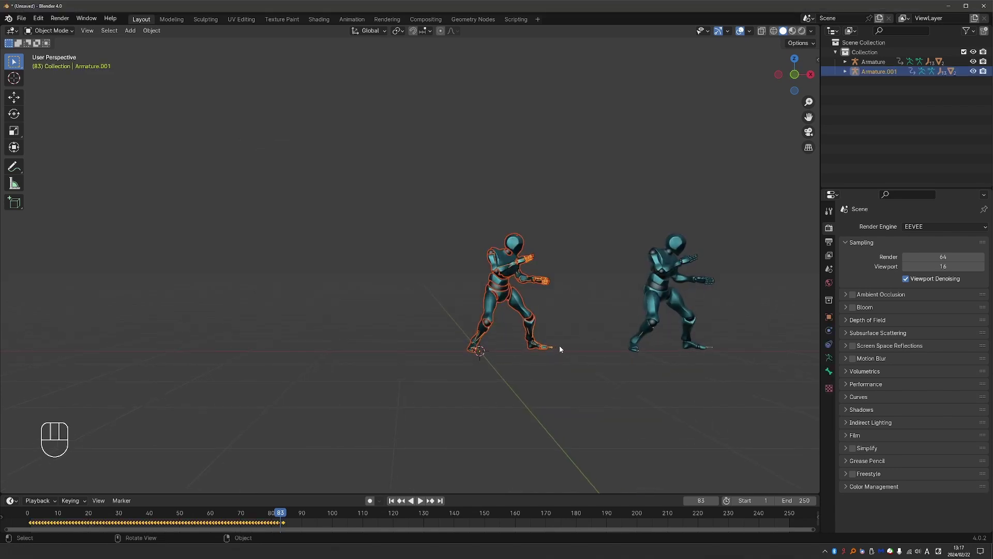
Delete the newly imported Mixamo character again.
drag(434, 181, 568, 369)
key(x)
key(ctrl+z)
key(x)
Start an FBX import with Whirlwind_kick_CS.fbx chosen from the 3DData folder.
click(21, 18)
mouse_move(51, 152)
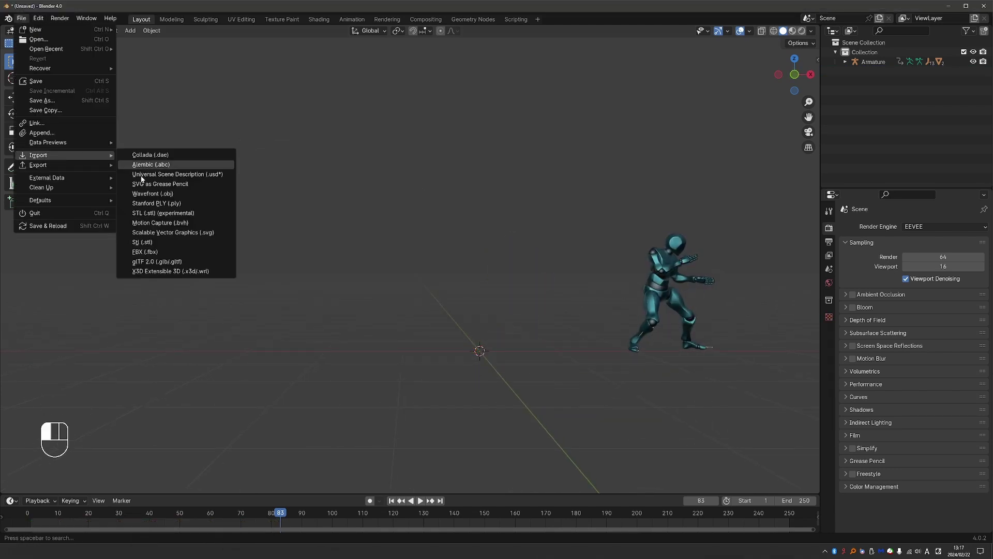
click(163, 252)
click(389, 196)
click(393, 186)
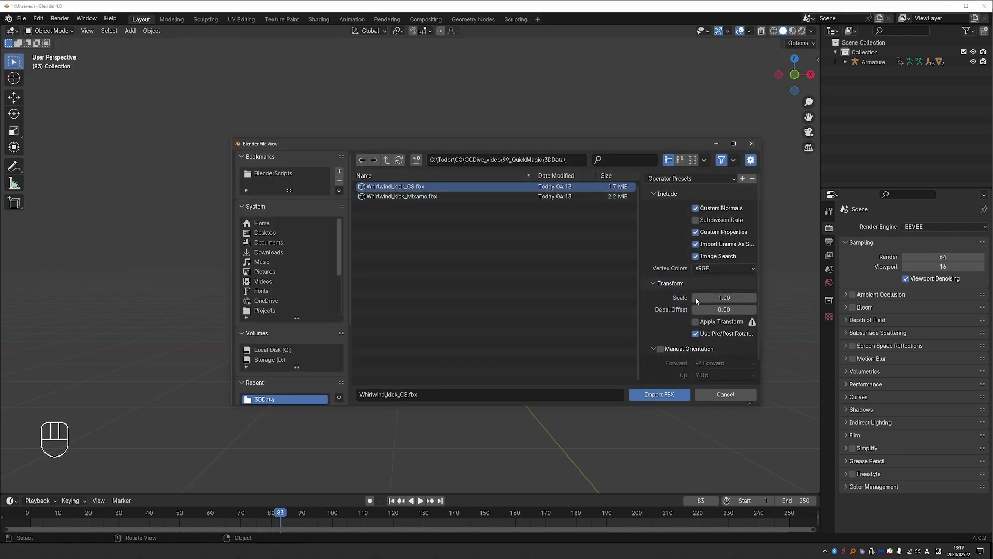
scroll(703, 310, down, 1)
scroll(683, 377, down, 3)
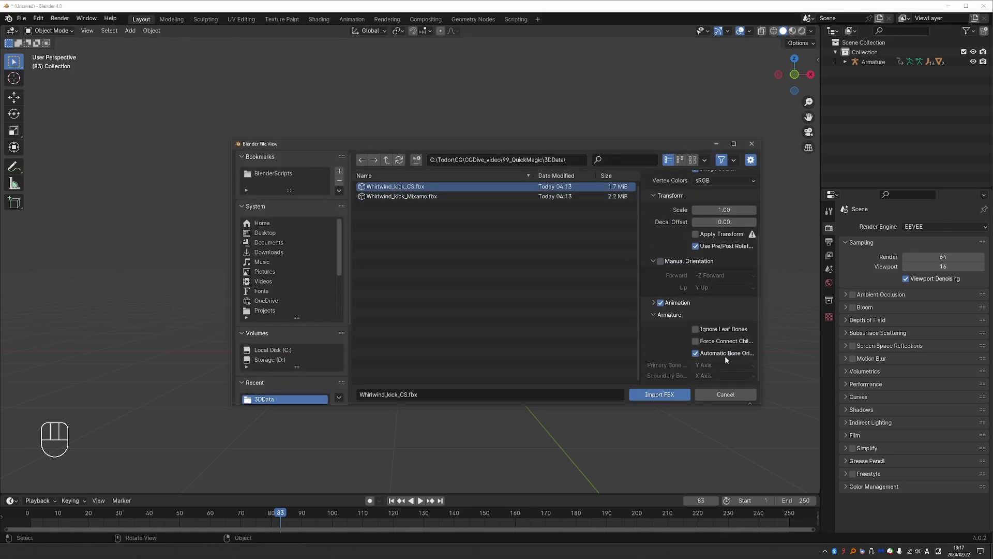
Import Whirlwind_kick_CS.fbx with automatic bone orientation and hide the white figure's body mesh.
click(664, 395)
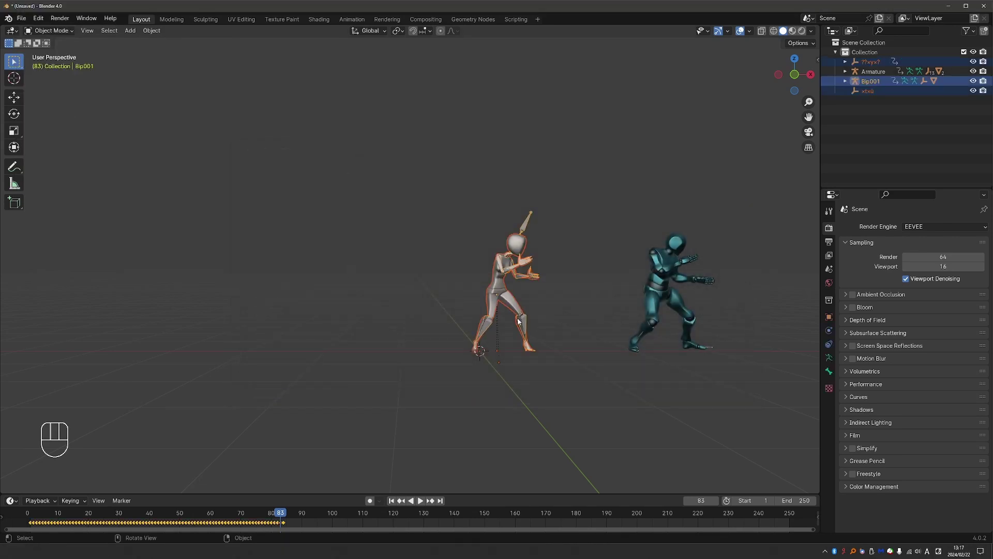
middle_drag(548, 310, 531, 186)
key(h)
click(516, 302)
middle_drag(524, 287, 528, 244)
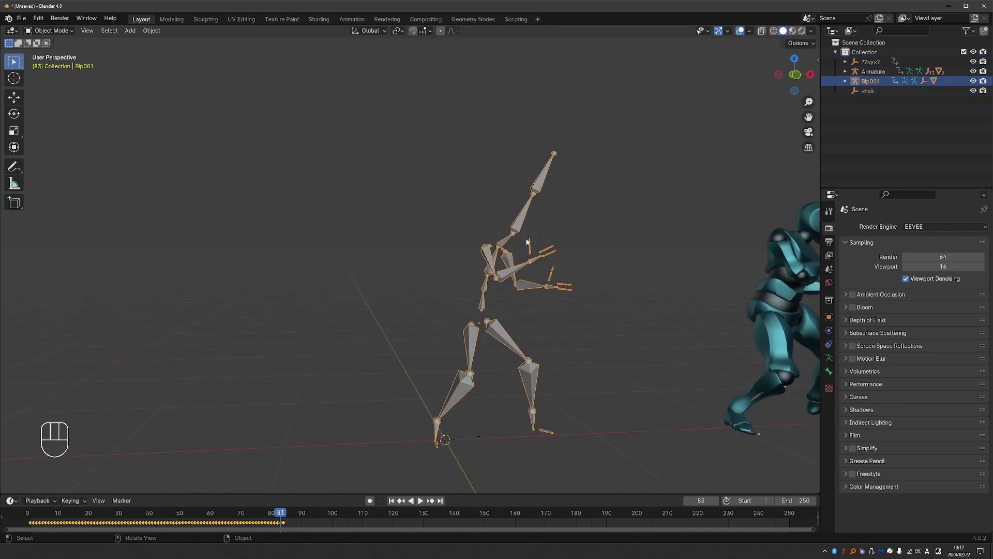
Hide the teal character's body and joint meshes, leaving its skeleton visible.
middle_drag(532, 287, 556, 310)
click(556, 310)
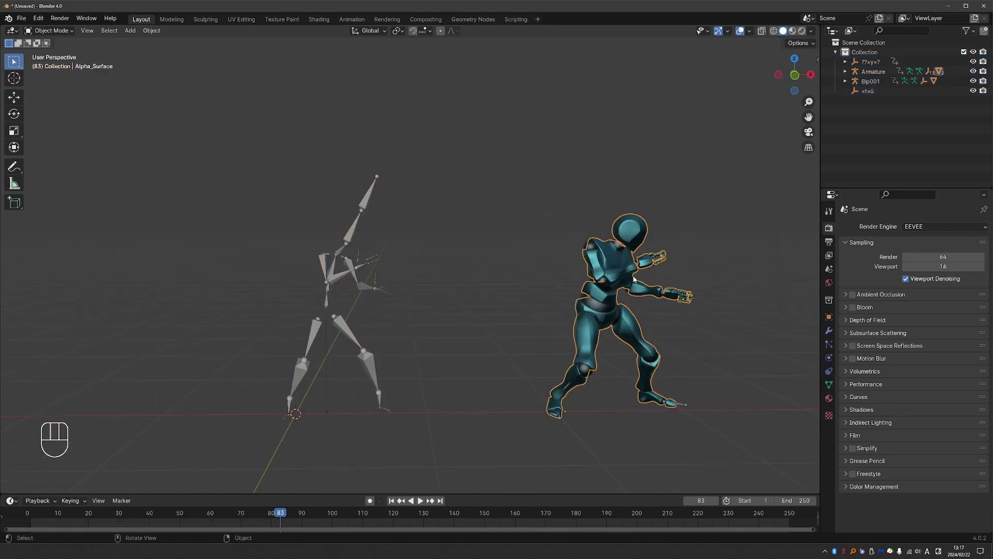
key(h)
click(613, 311)
key(h)
middle_drag(618, 304, 653, 274)
scroll(652, 274, up, 5)
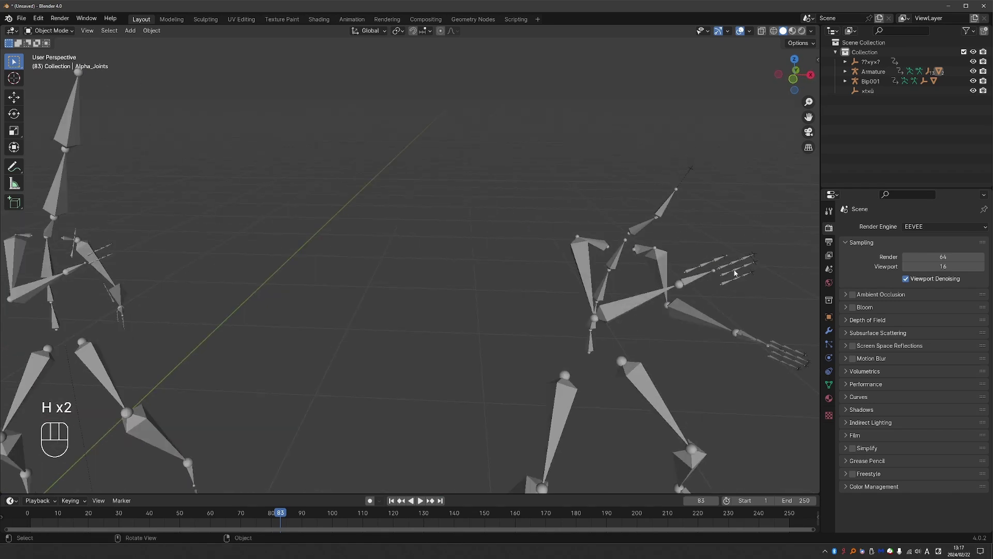
click(735, 272)
scroll(627, 442, down, 3)
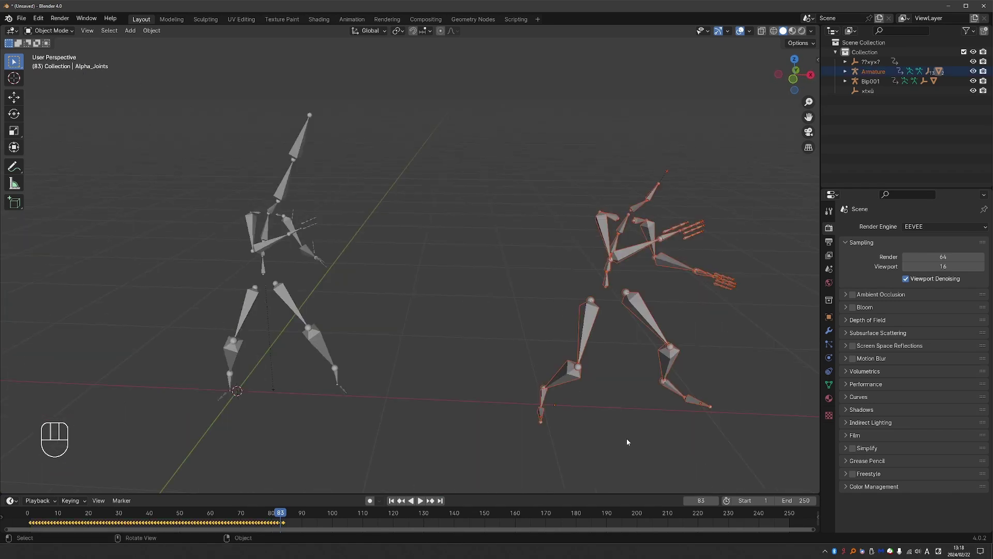